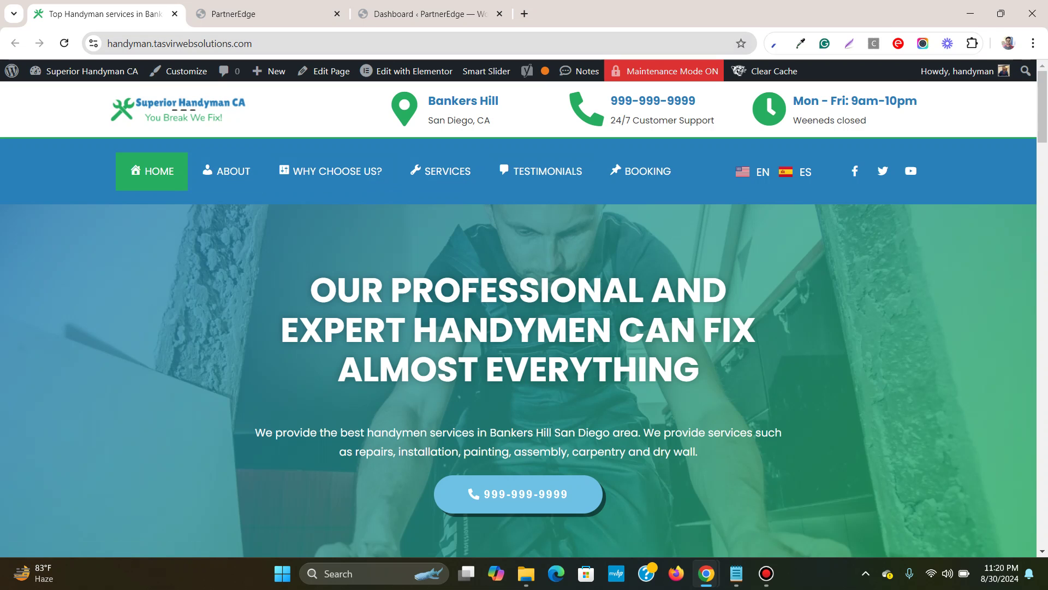
Step: Open the PartnerEdge site's Main Header template in Elementor in a new tab and select its navigation menu widget
mouse_move(410, 70)
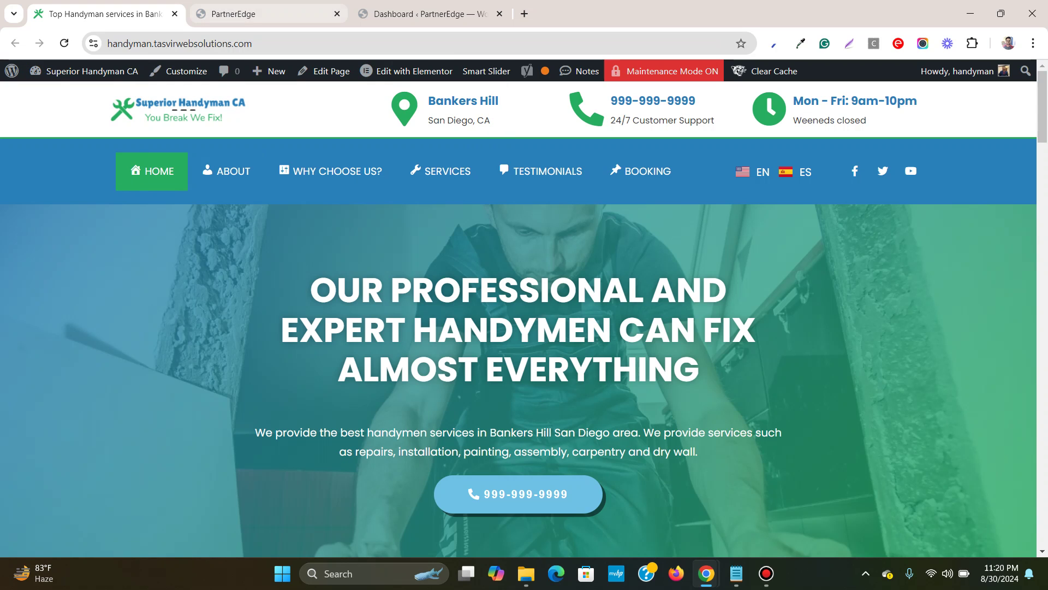
left_click(256, 13)
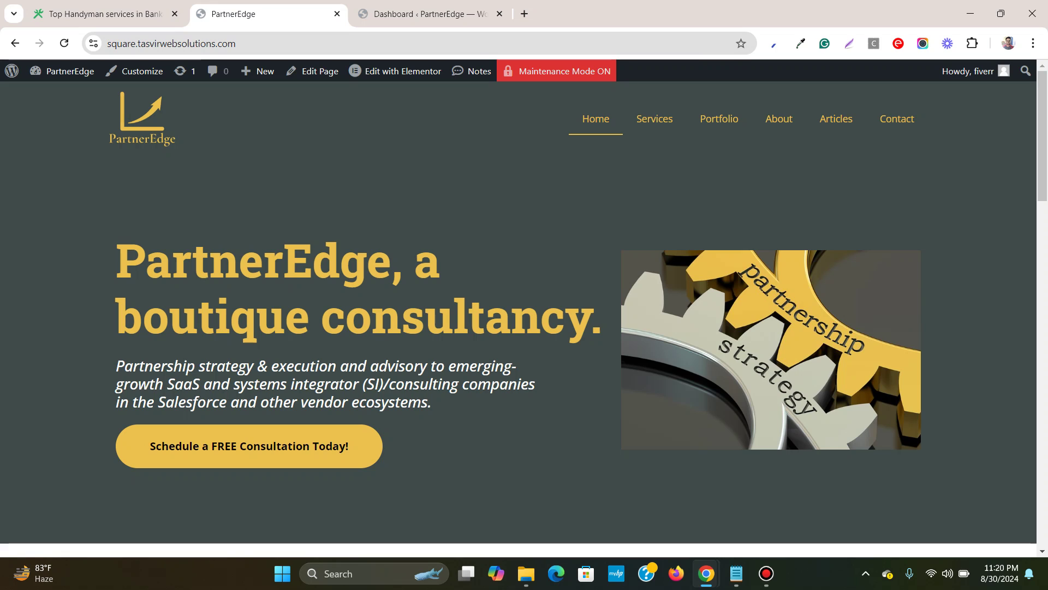
mouse_move(398, 71)
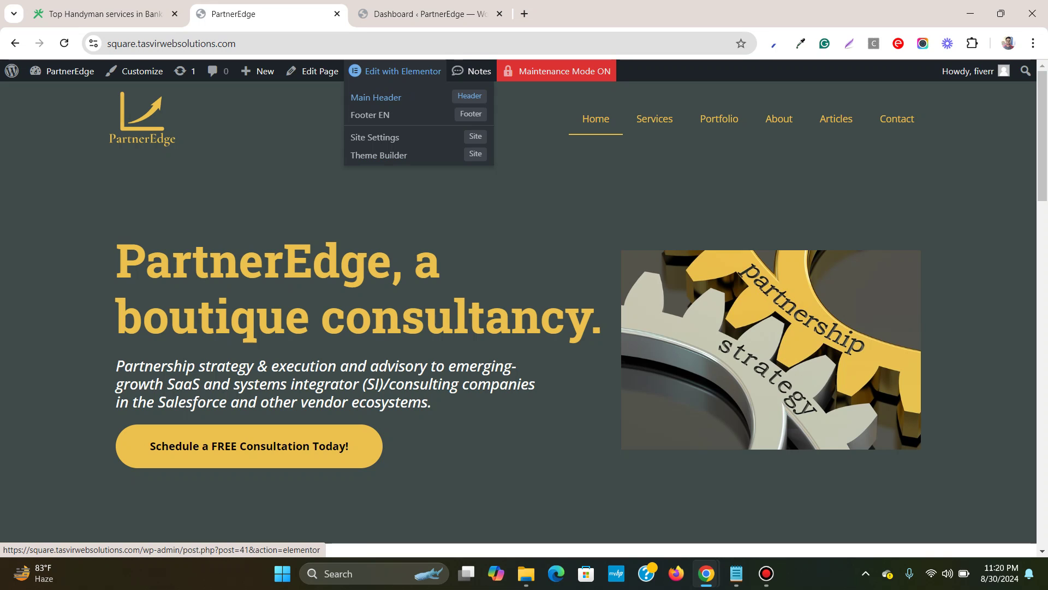
right_click(394, 94)
left_click(437, 102)
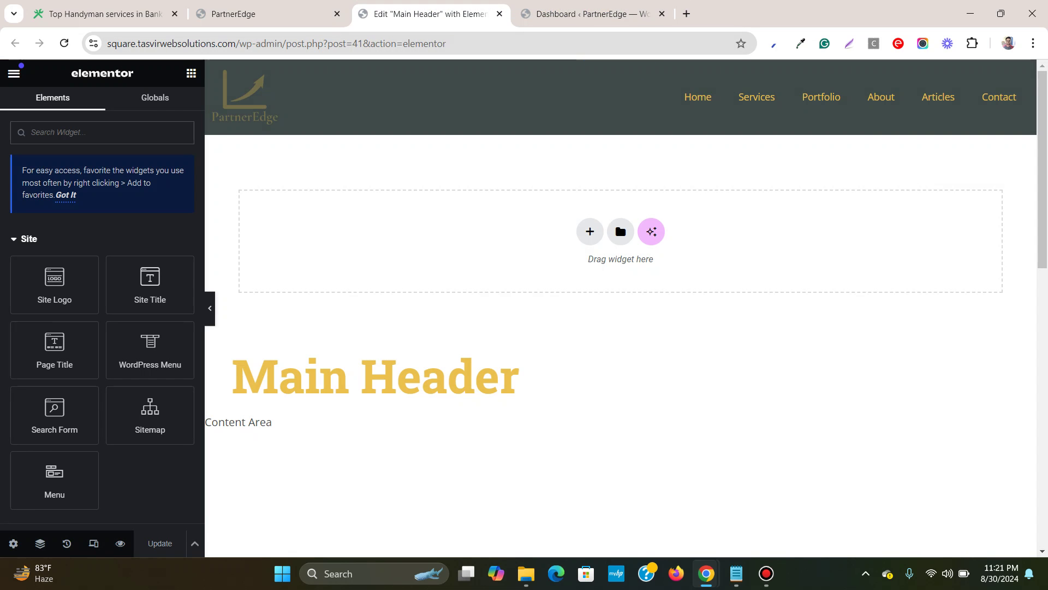
left_click(1022, 89)
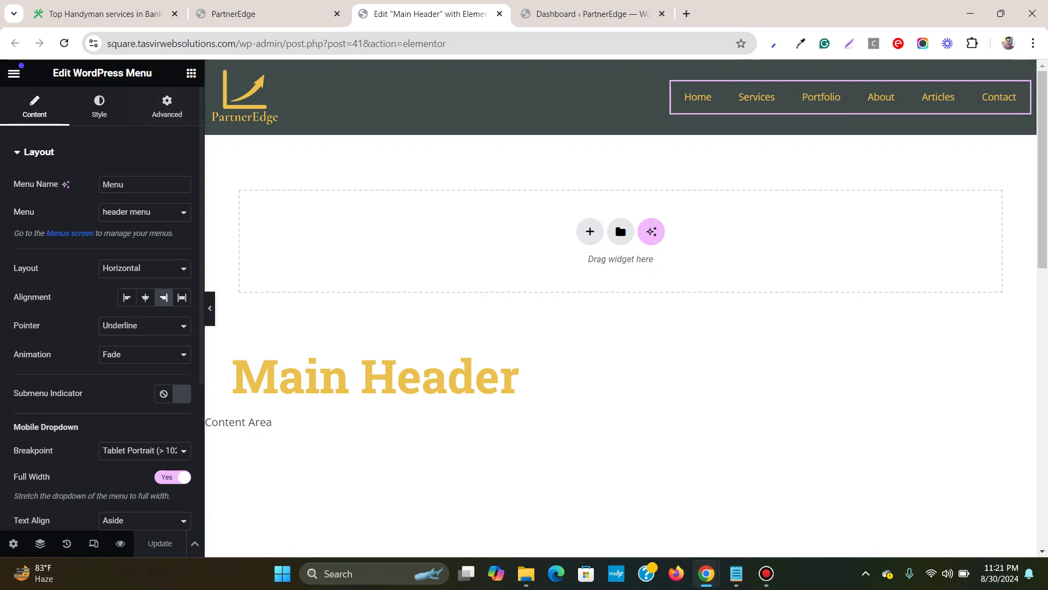
Step: Replace the old dashboard tab with a fresh PartnerEdge dashboard tab and open the site's menu management page
mouse_move(590, 13)
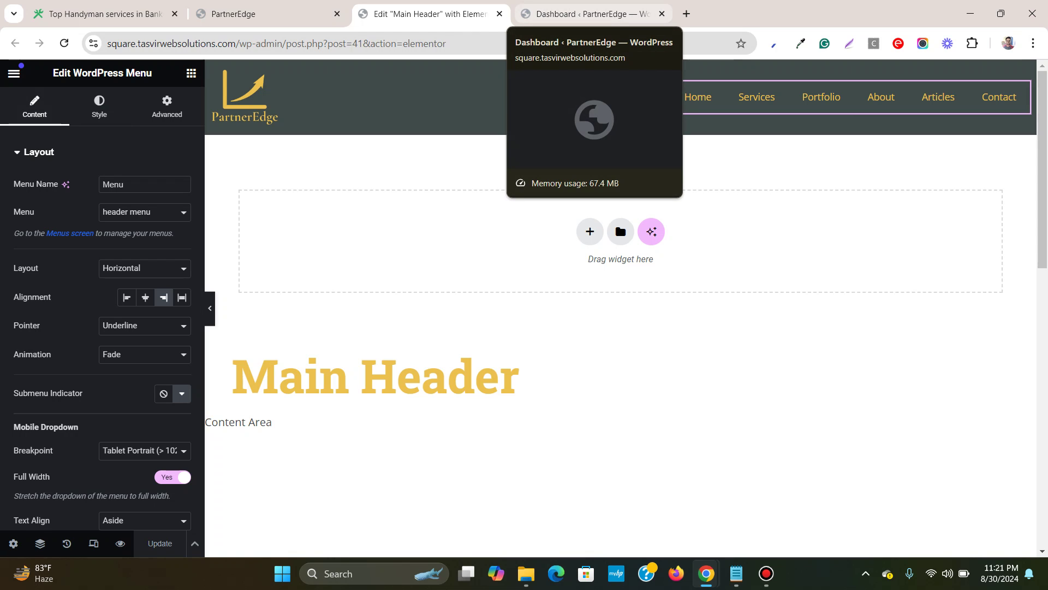
left_click(662, 14)
left_click(262, 14)
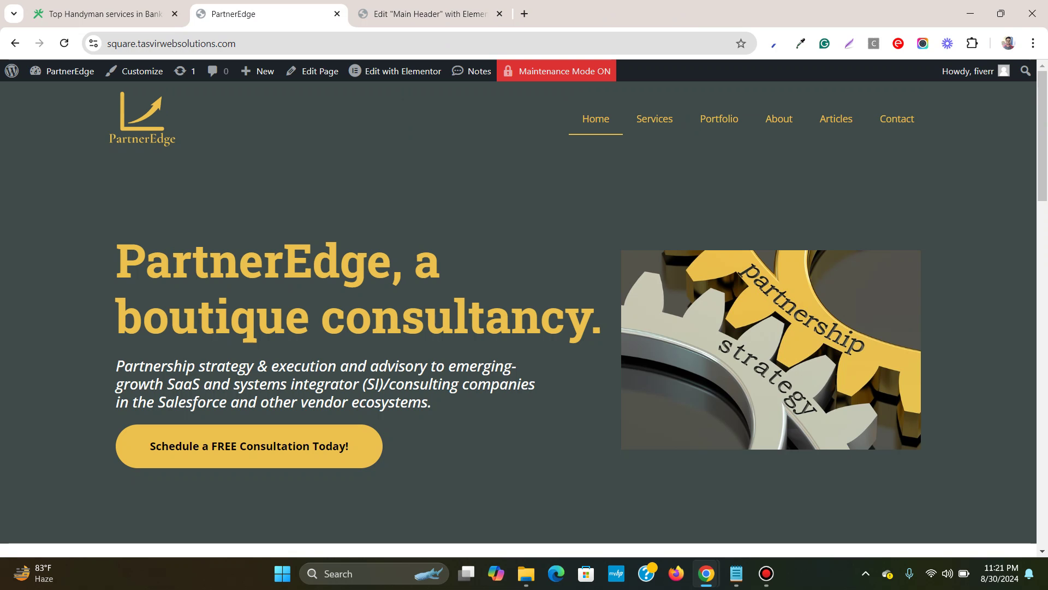
mouse_move(61, 71)
right_click(55, 95)
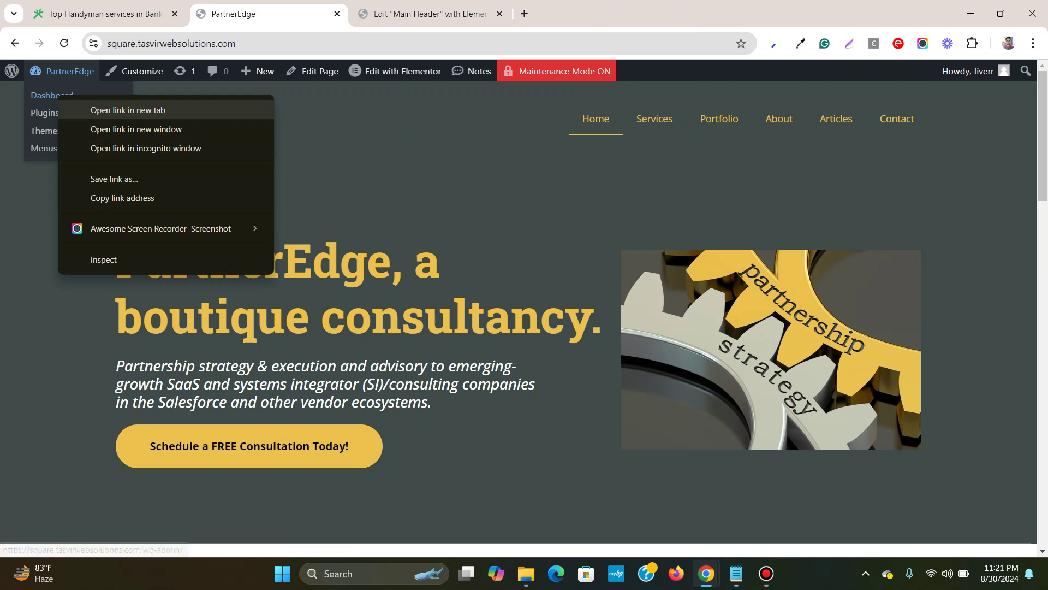
left_click(129, 107)
key("ctrl+Tab")
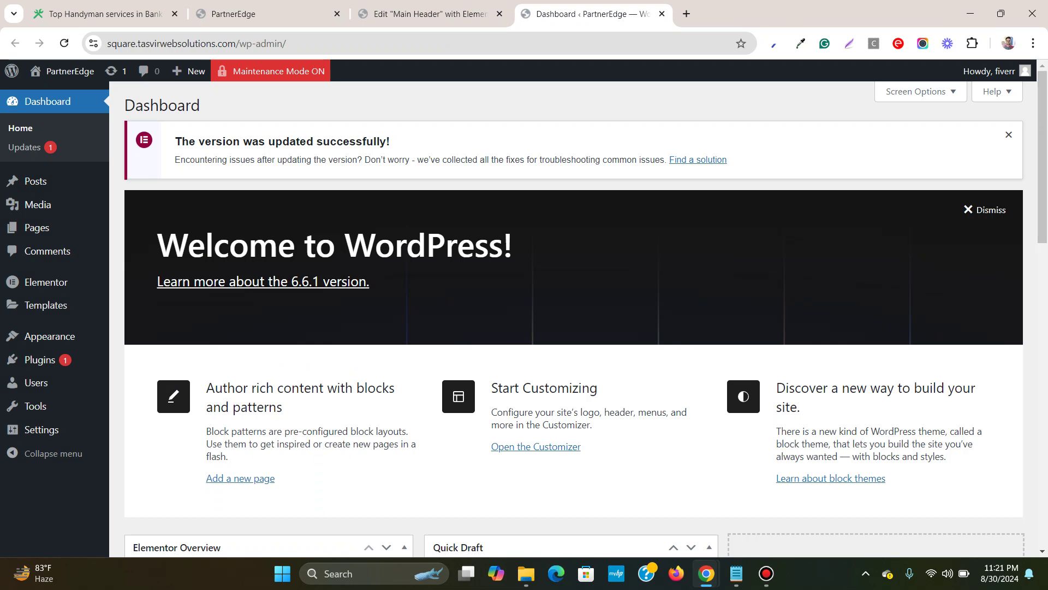
left_click(590, 13)
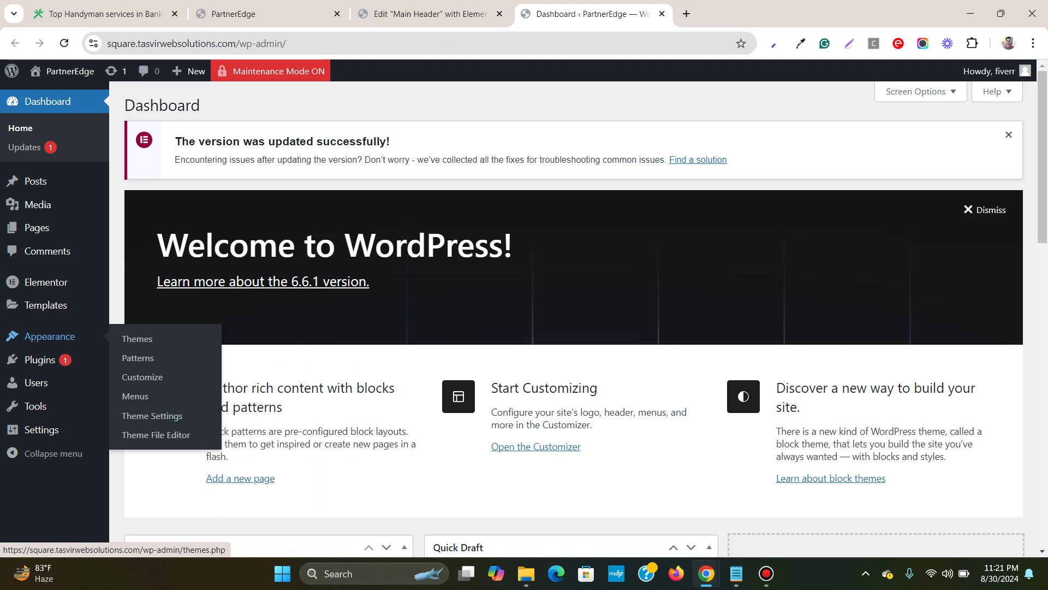
left_click(135, 396)
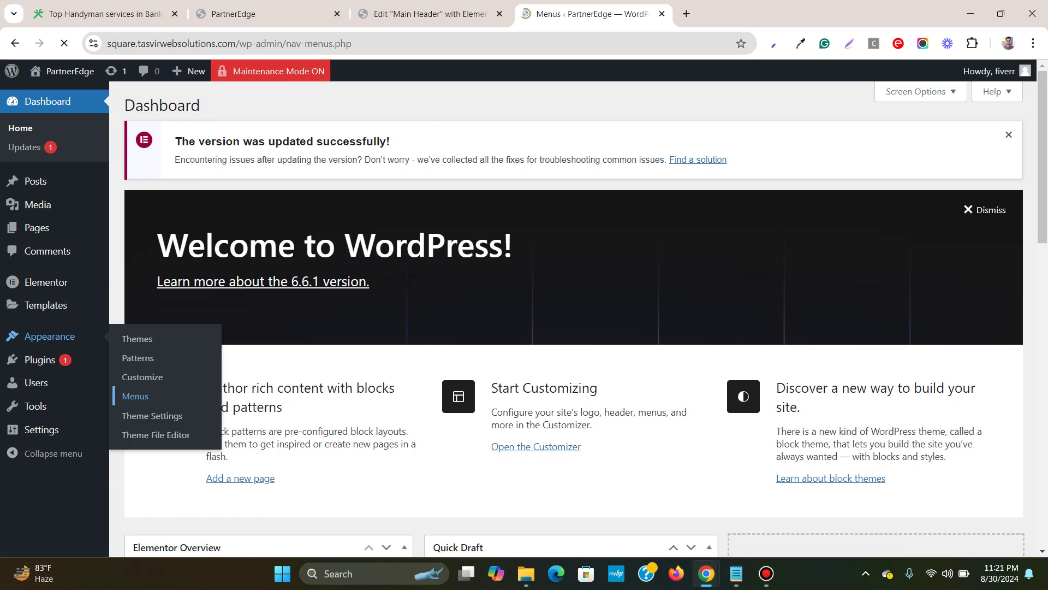
Step: Load the "header menu (Header)" menu for editing in place of the Spanish one
scroll(377, 327, "down", 2)
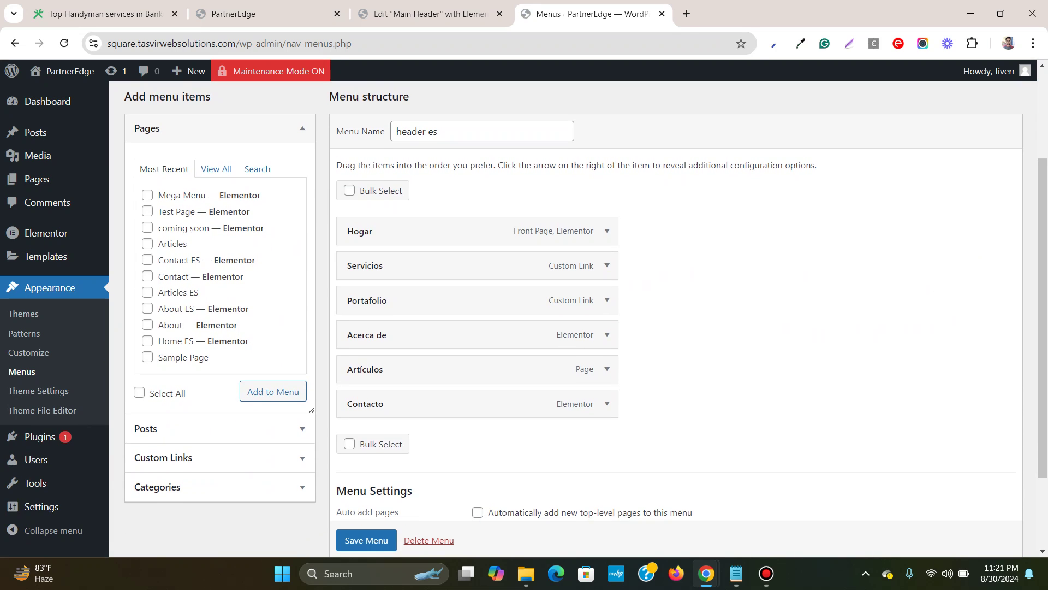
scroll(477, 265, "up", 2)
left_click(279, 181)
left_click(277, 219)
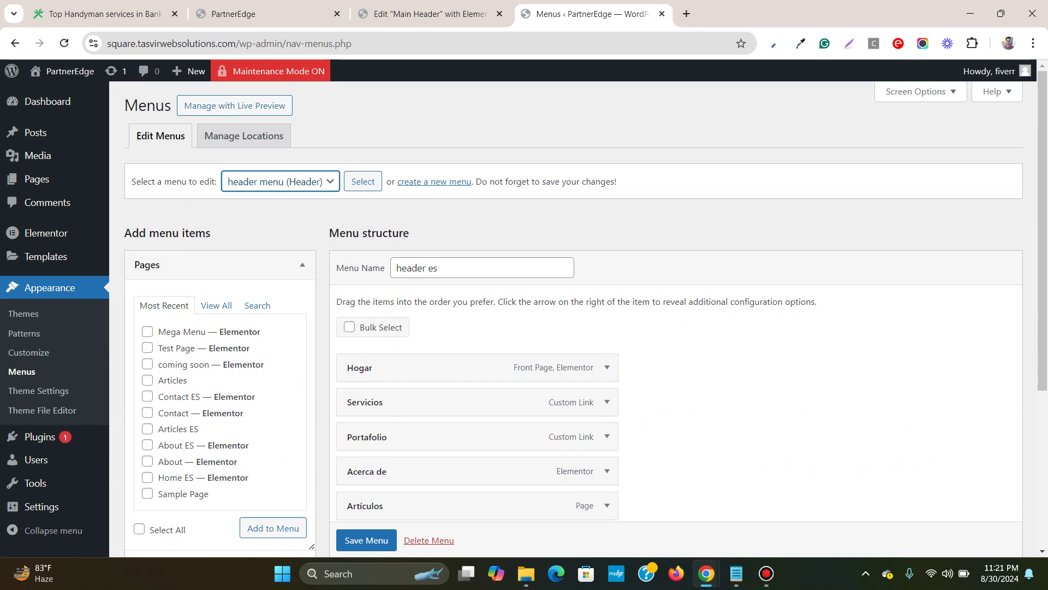
left_click(362, 181)
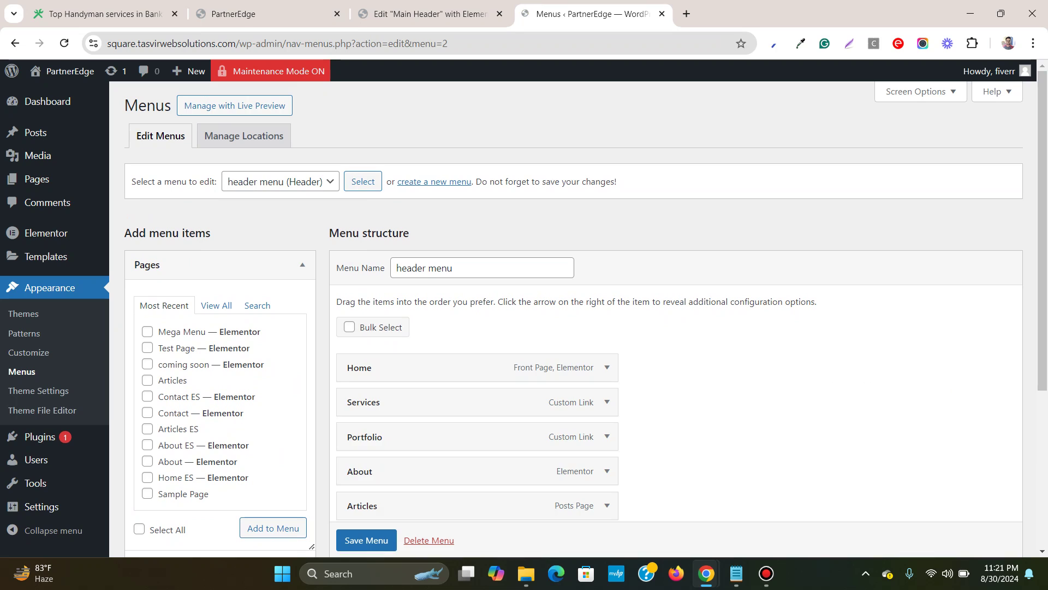
Step: Review the header menu's items and display location, comparing them with the navigation in the Main Header template
scroll(573, 317, "down", 3)
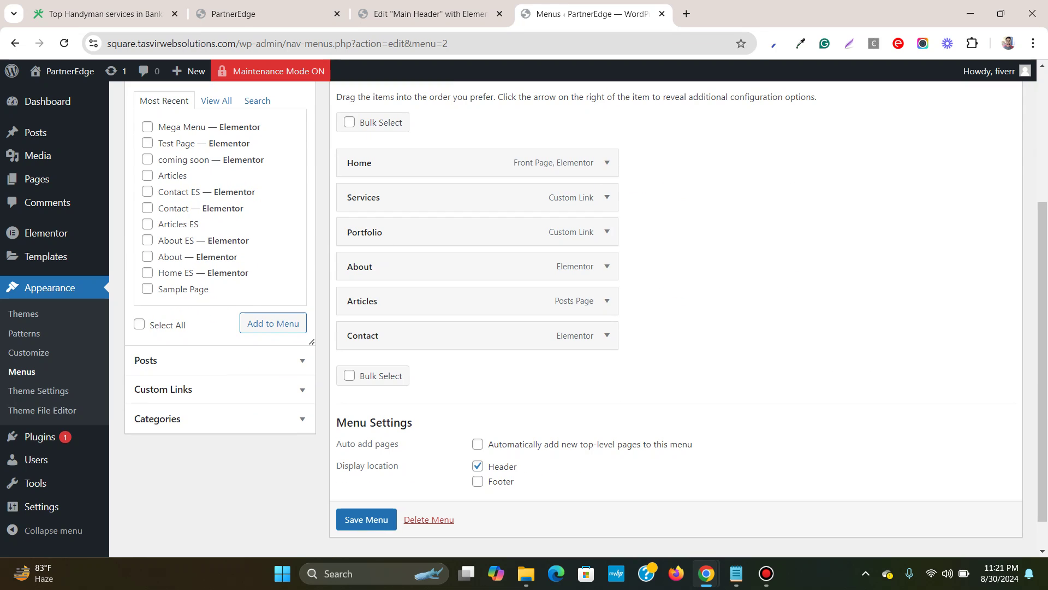
left_click(432, 14)
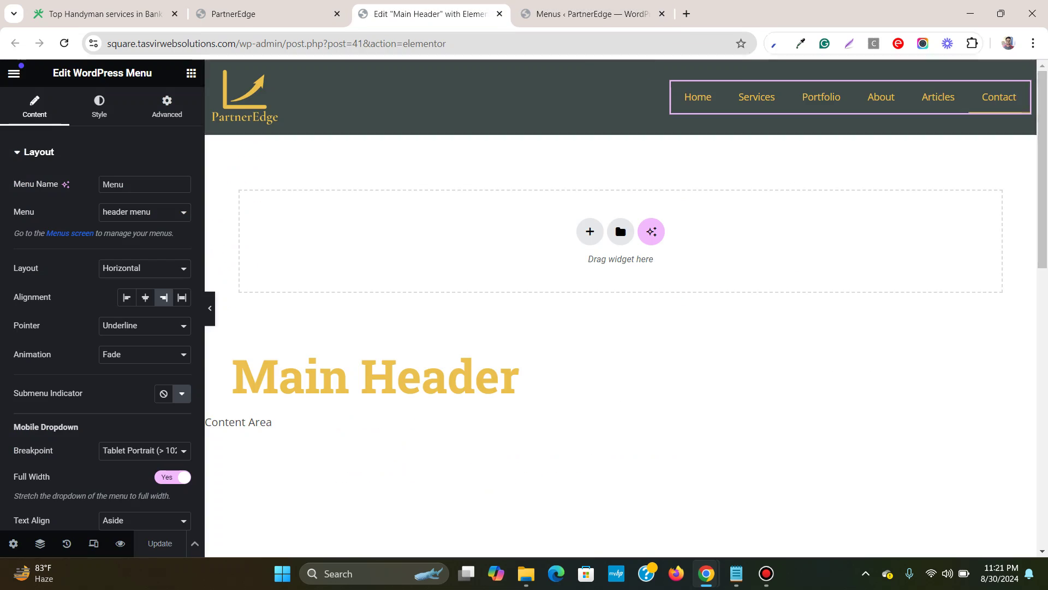
left_click(592, 13)
key("ctrl+shift+Tab")
key("ctrl+Tab")
scroll(524, 306, "up", 1)
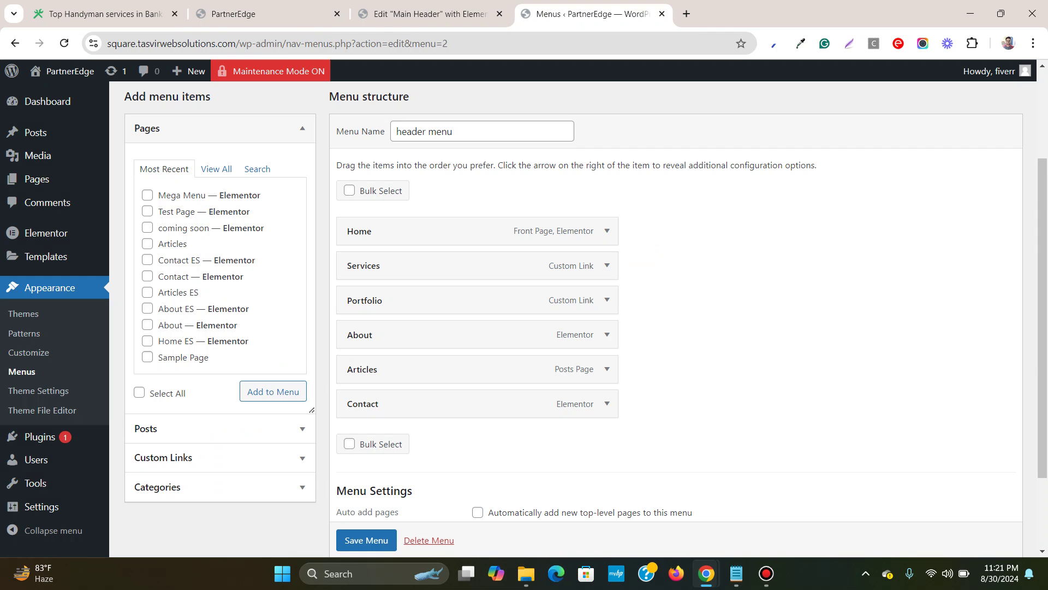
scroll(573, 317, "down", 2)
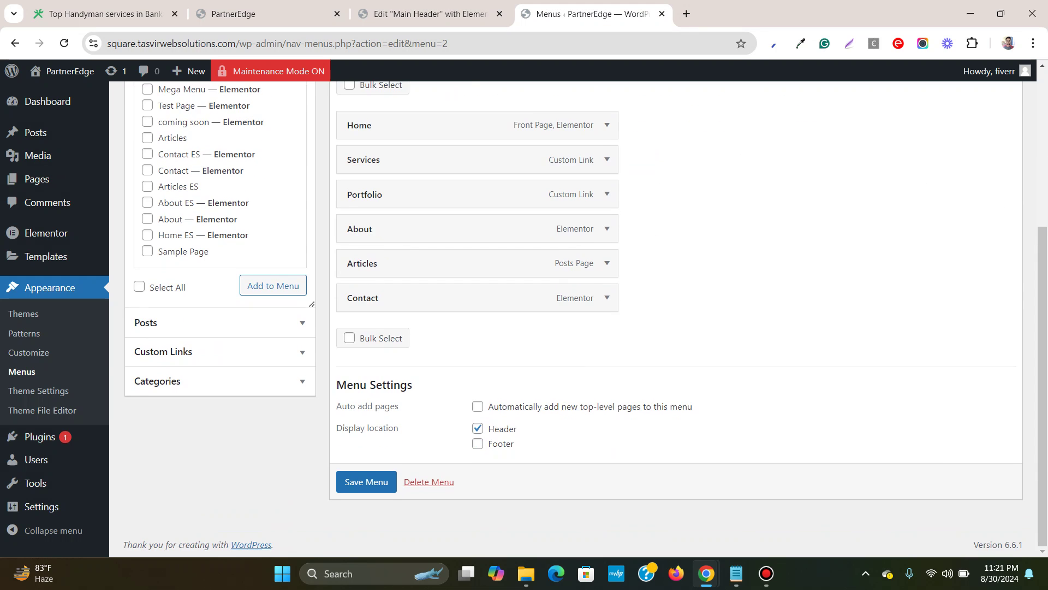
scroll(573, 316, "up", 4)
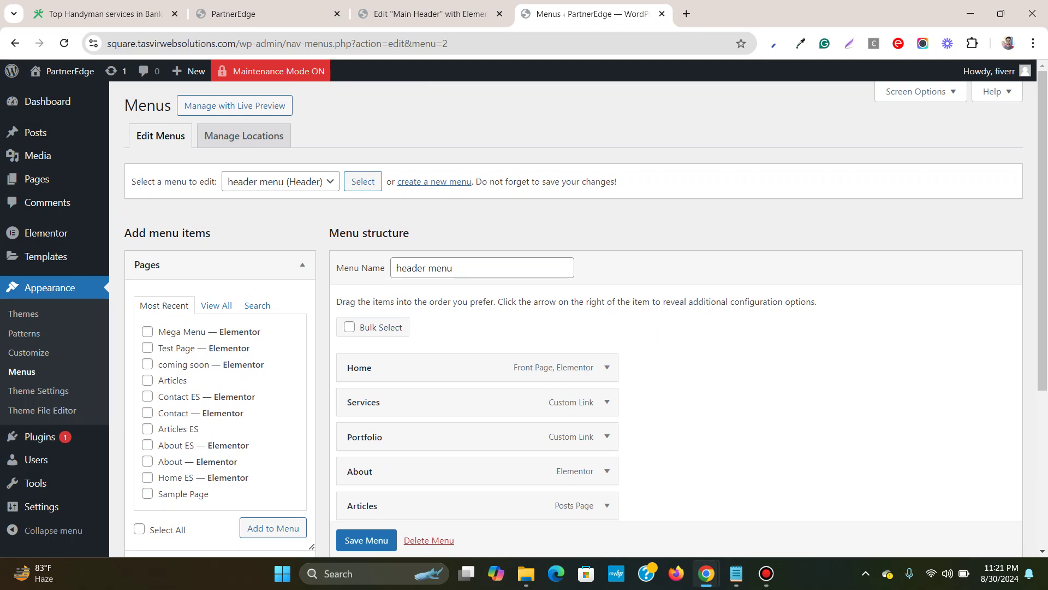
scroll(573, 317, "down", 3)
Step: Search the plugin directory for "menu icon" to add a new plugin
mouse_move(41, 437)
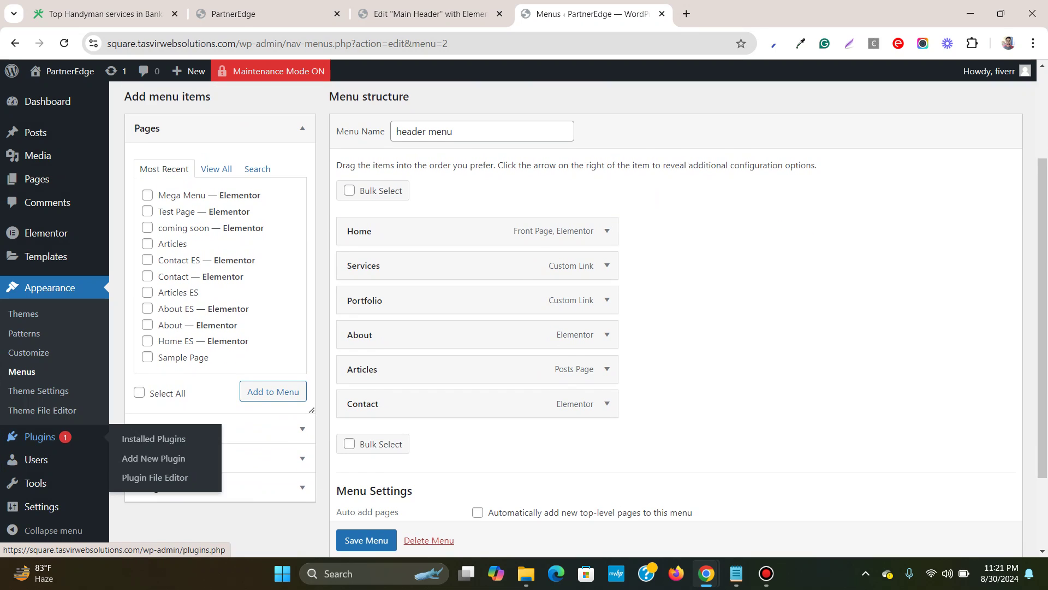
left_click(153, 458)
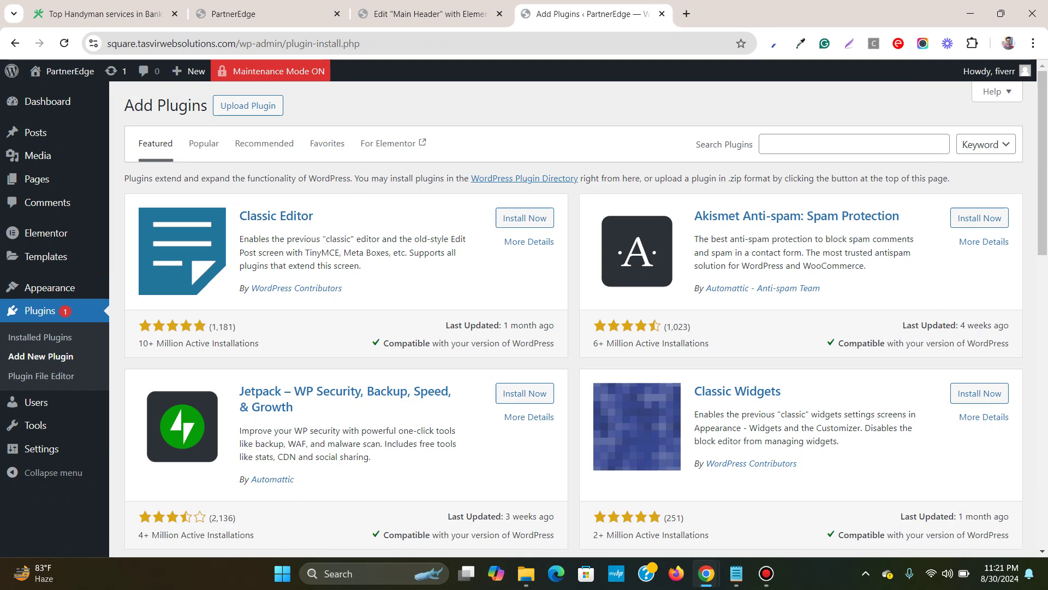
left_click(854, 143)
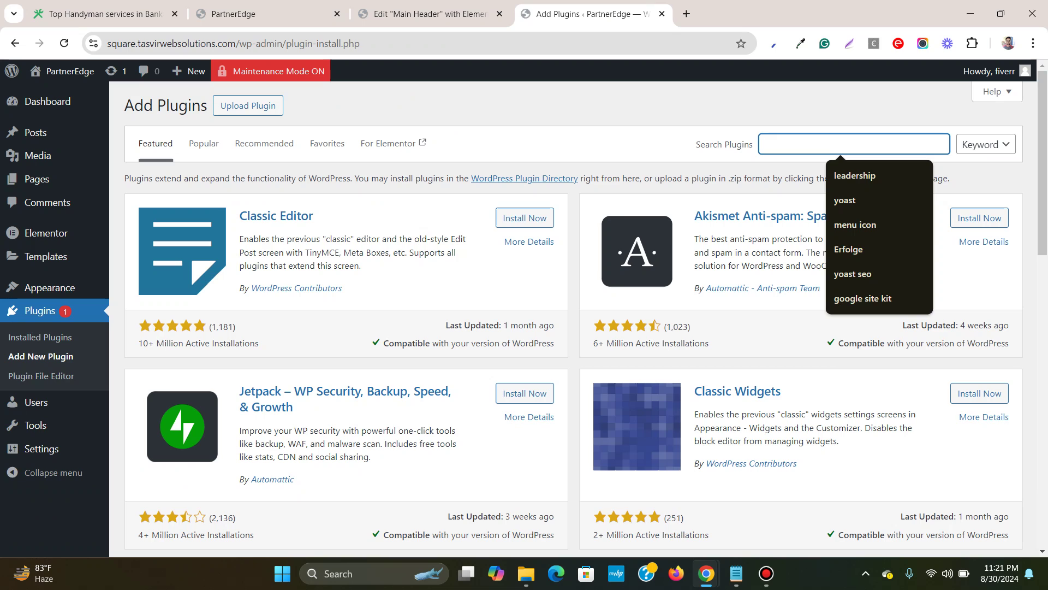
type("menu ")
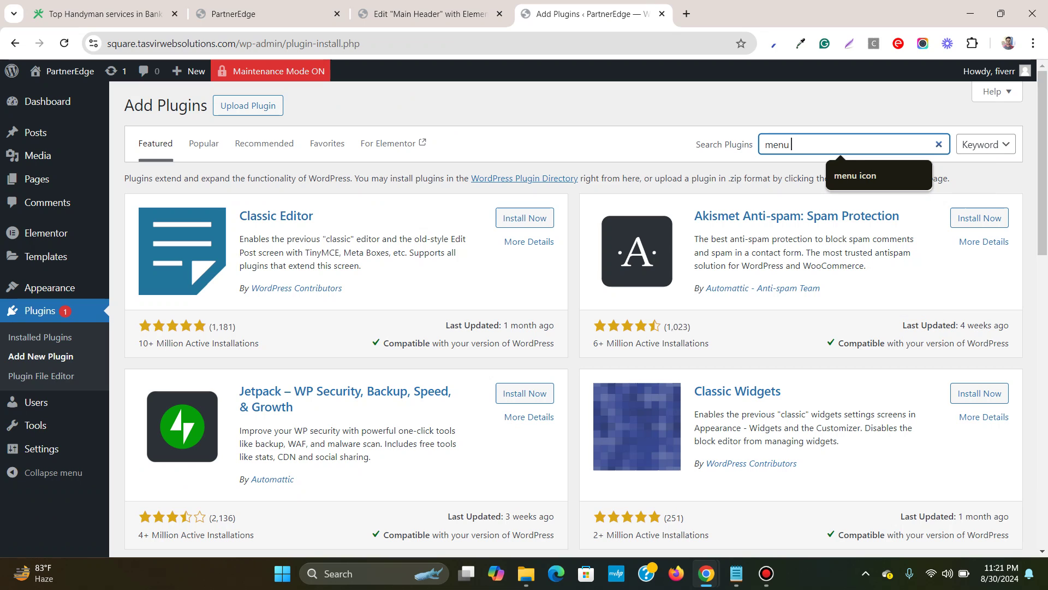
type("icon")
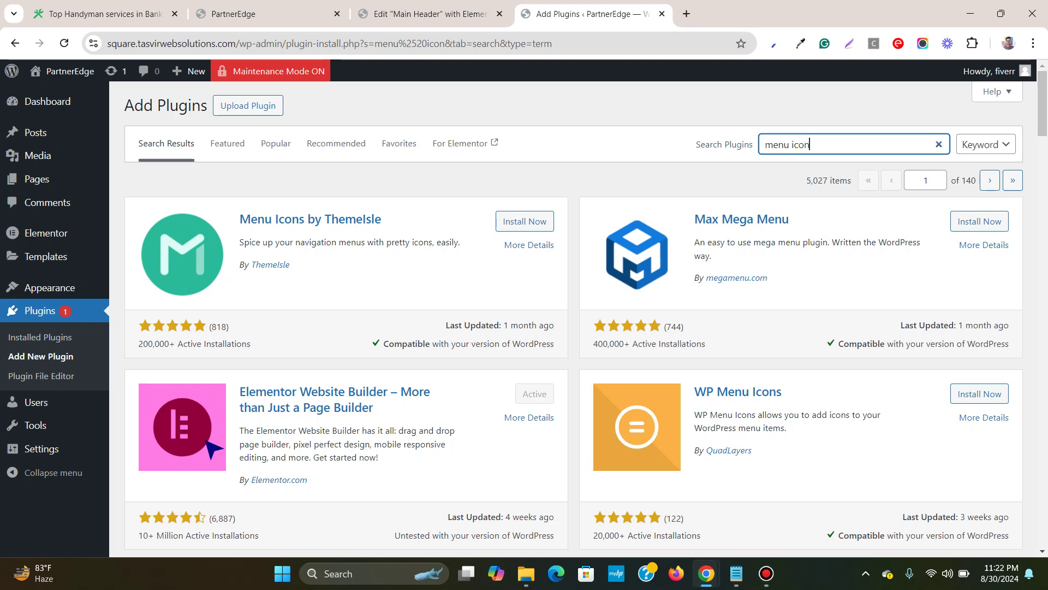
Step: Install and activate the Menu Icons by ThemeIsle plugin
left_click(523, 221)
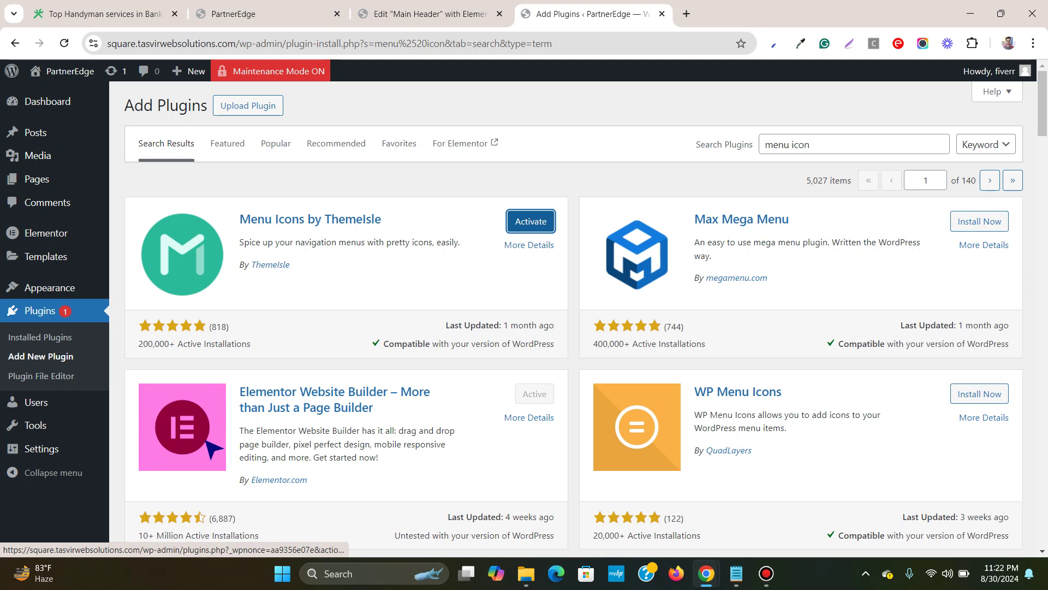
left_click(530, 221)
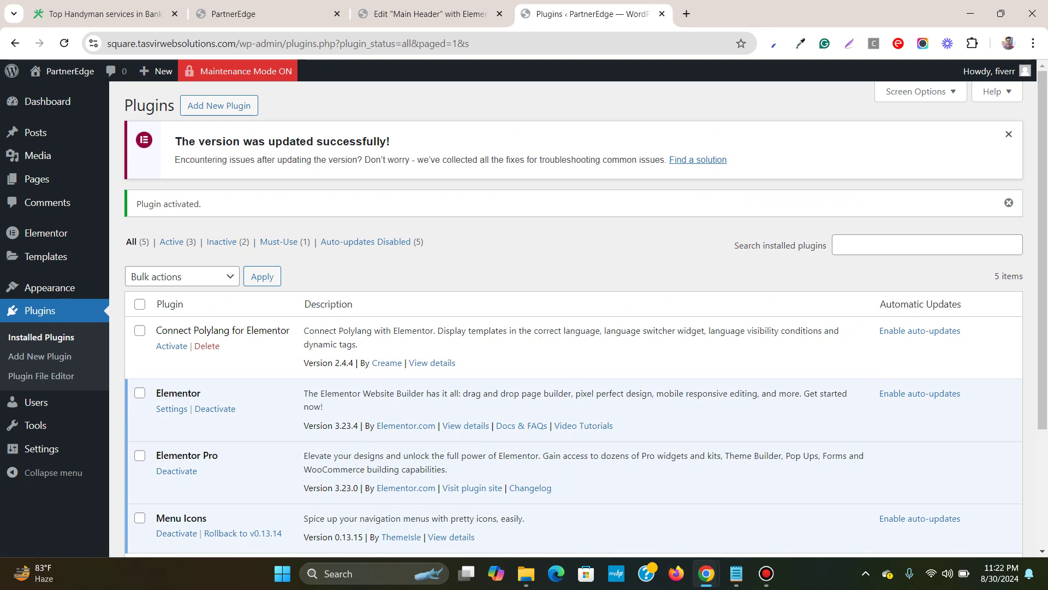
scroll(585, 313, "down", 1)
Step: Return to the header menu's structure and expand the settings of its Home item
mouse_move(49, 287)
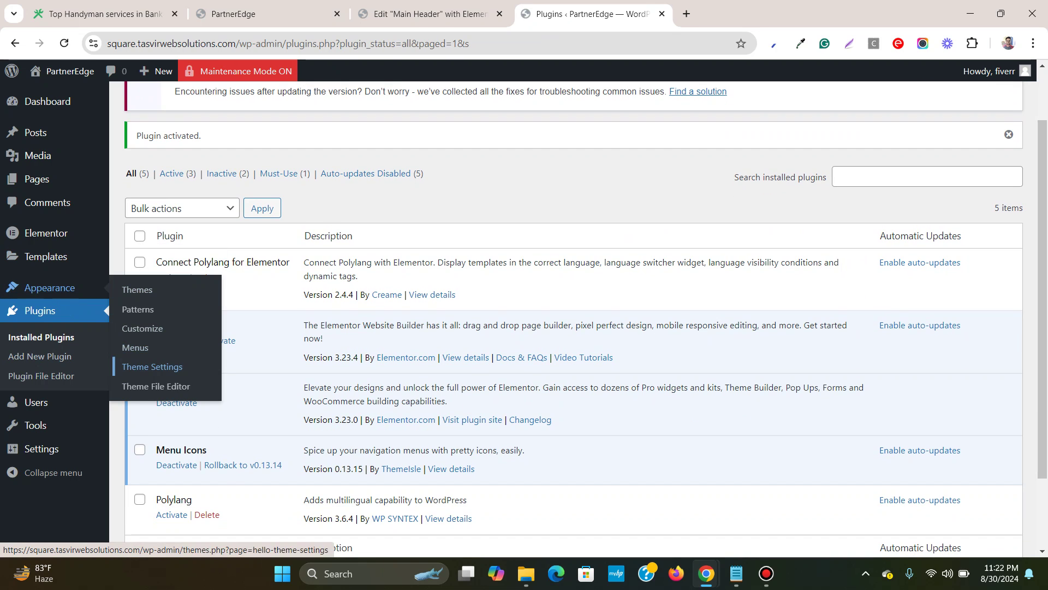
left_click(135, 348)
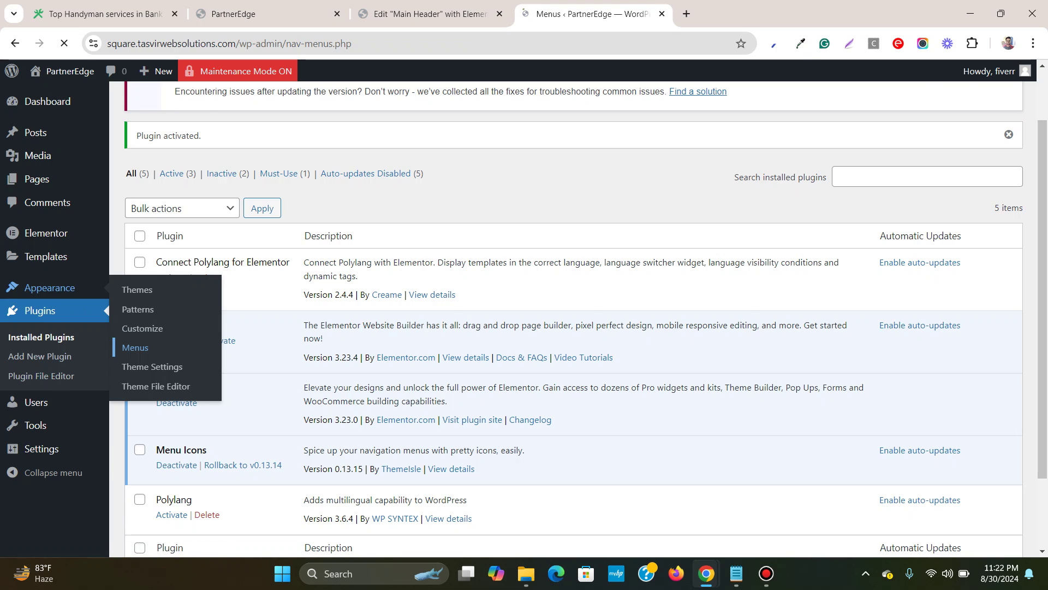
scroll(491, 273, "down", 3)
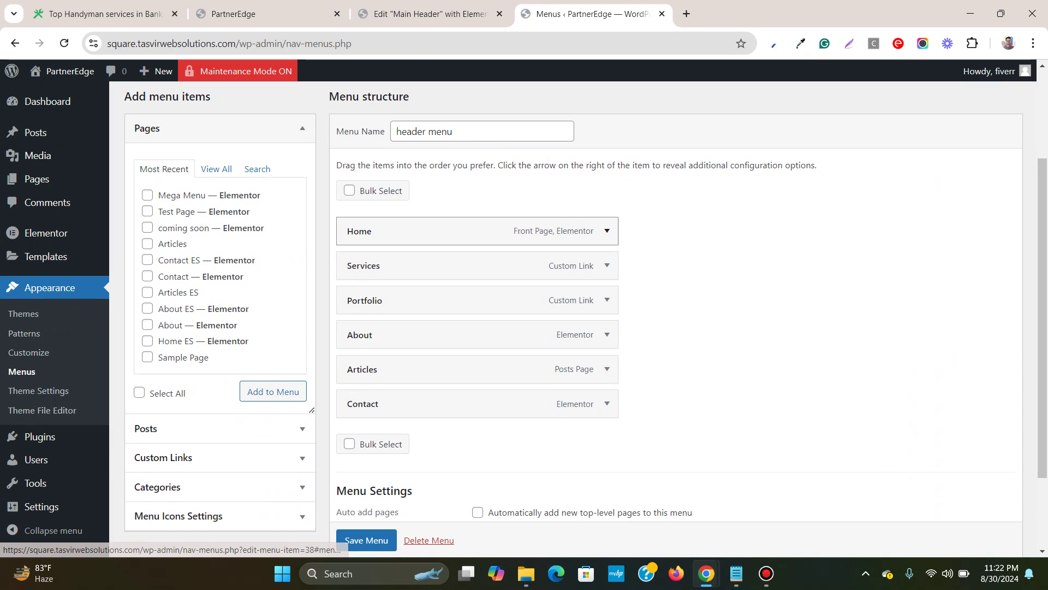
left_click(607, 231)
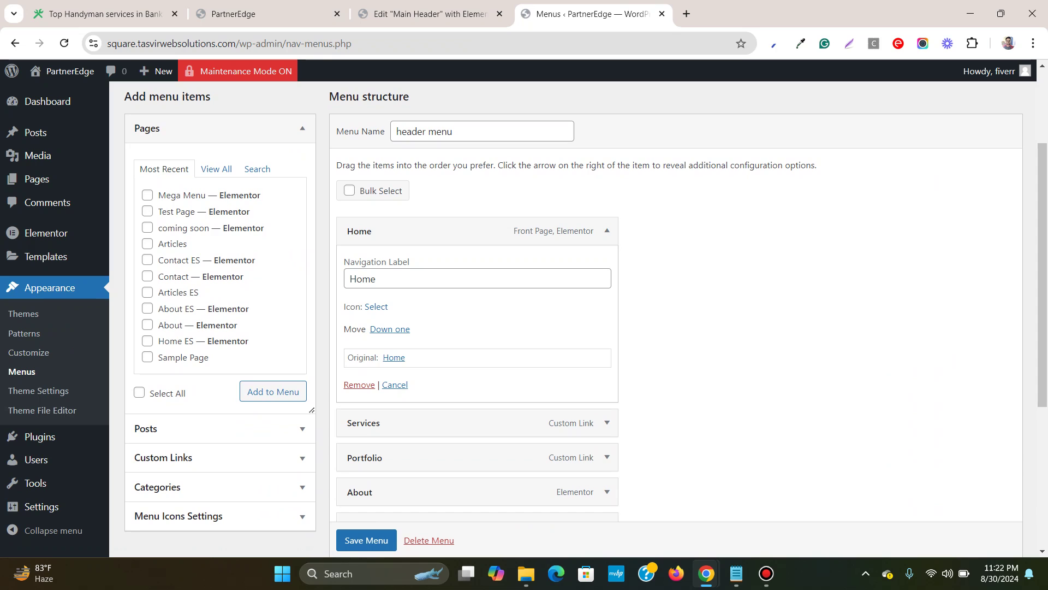
Step: Find the Home icon in the Dashicons library by searching "home" and assign it to the Home menu item
left_click(376, 306)
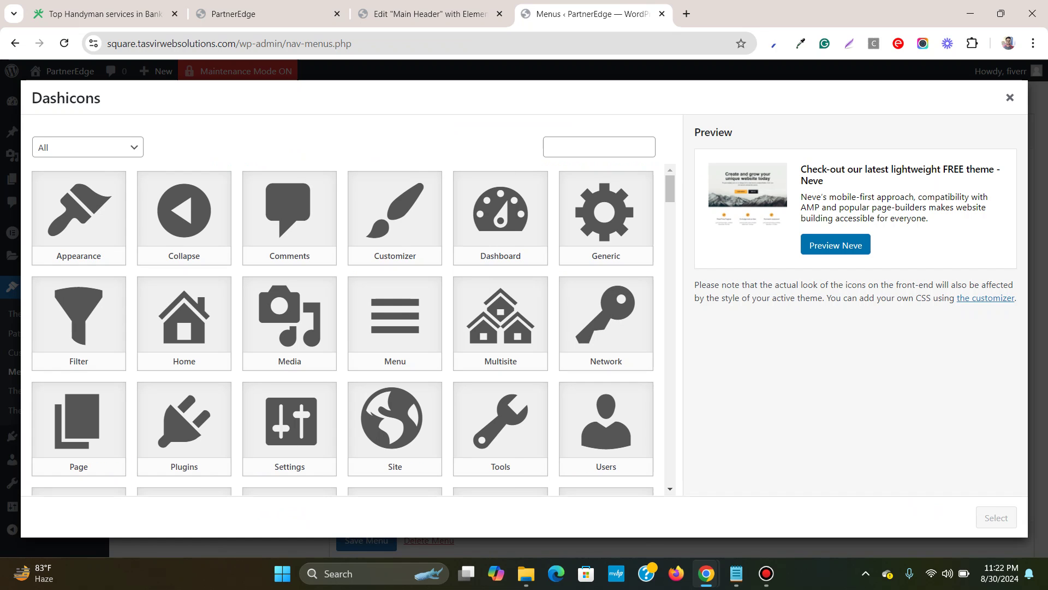
scroll(343, 329, "down", 1)
scroll(343, 329, "up", 2)
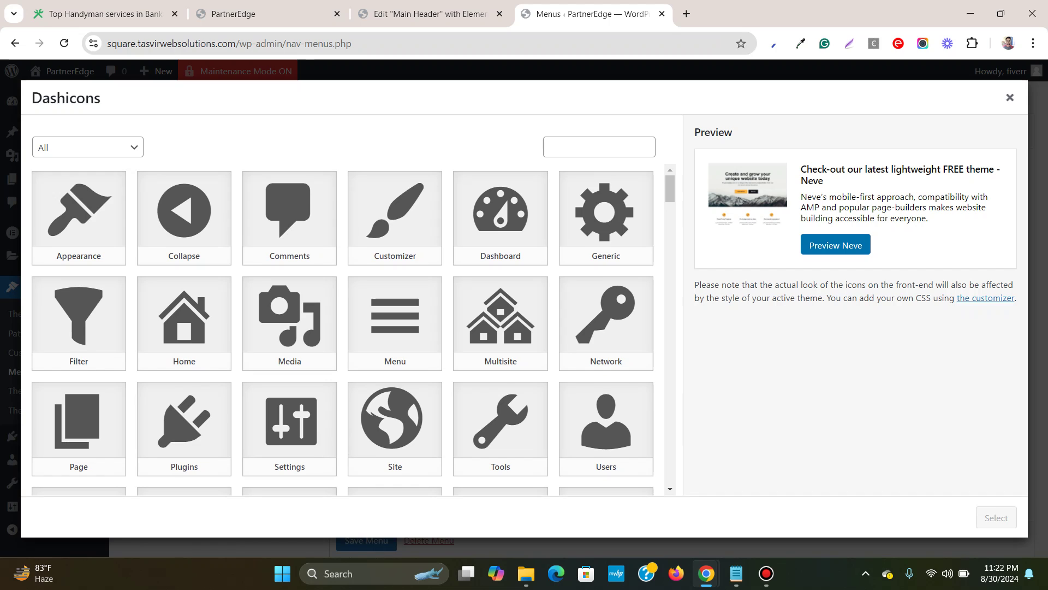
left_click(599, 147)
type("home")
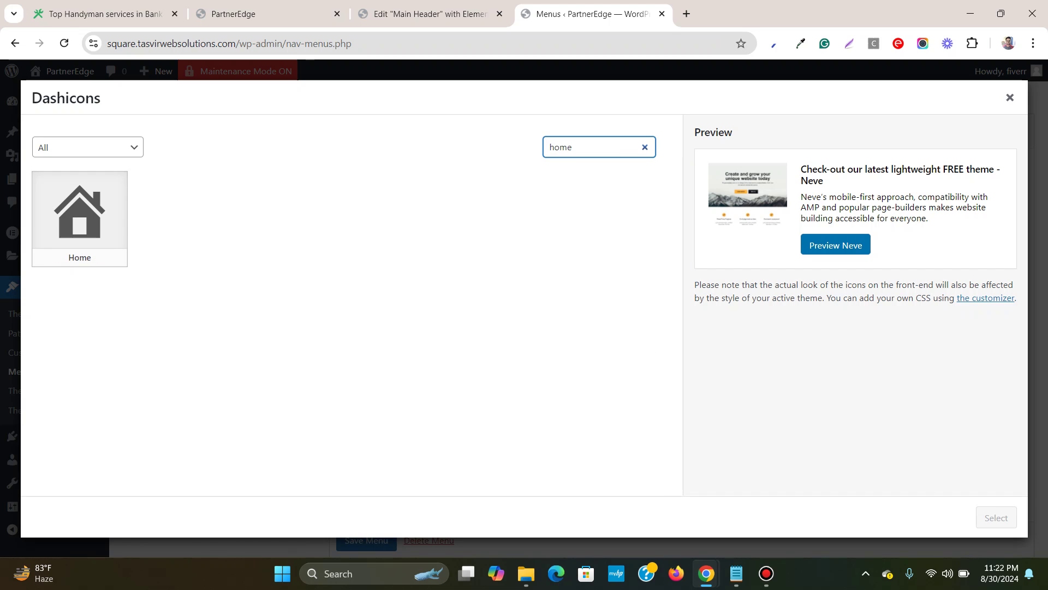
left_click(80, 218)
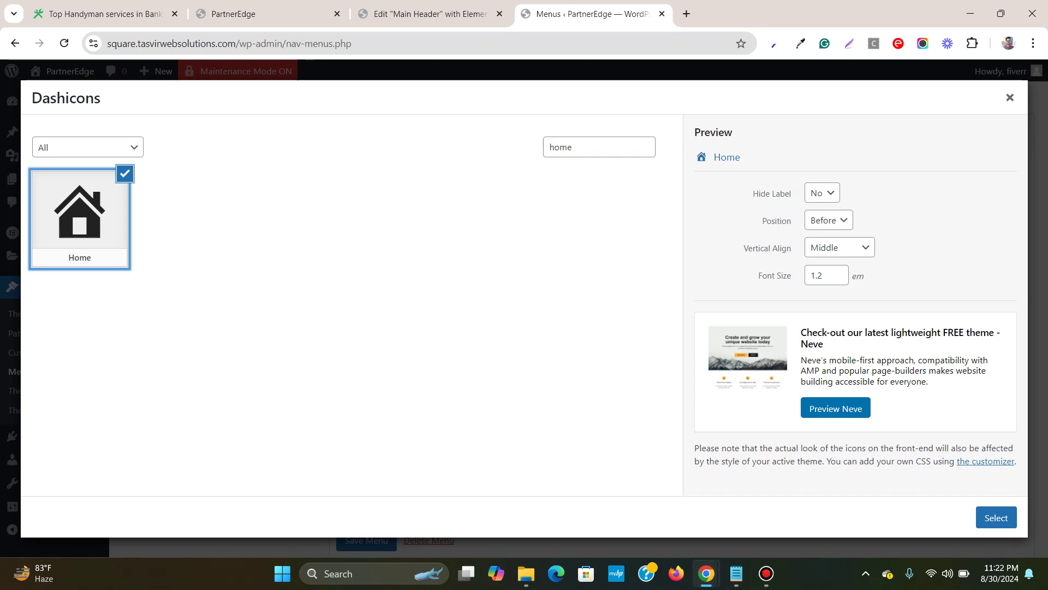
left_click(996, 517)
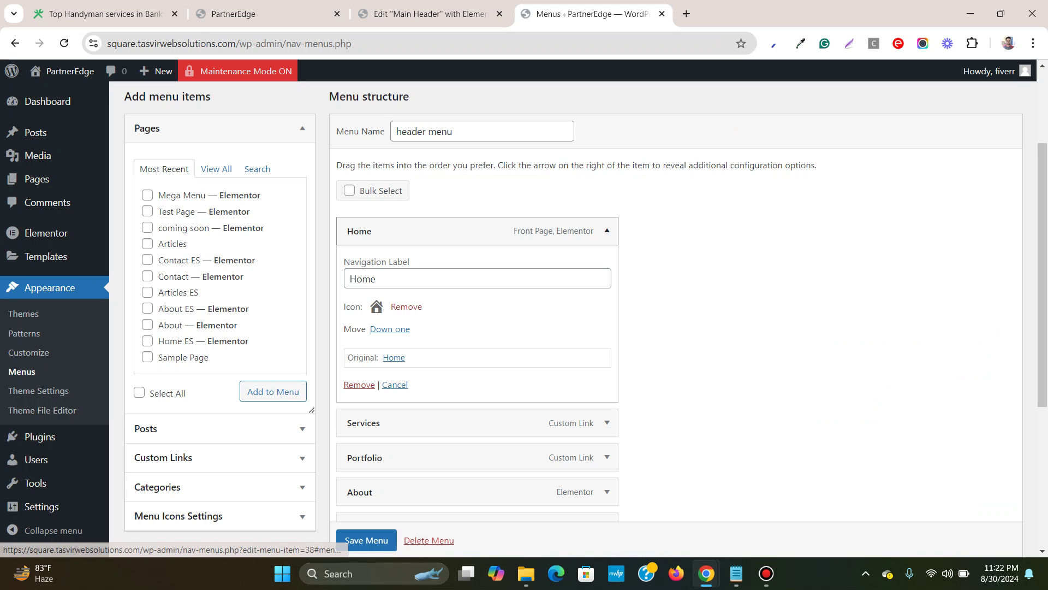
Step: Assign the Generic gear icon from Dashicons to the Services menu item
left_click(606, 231)
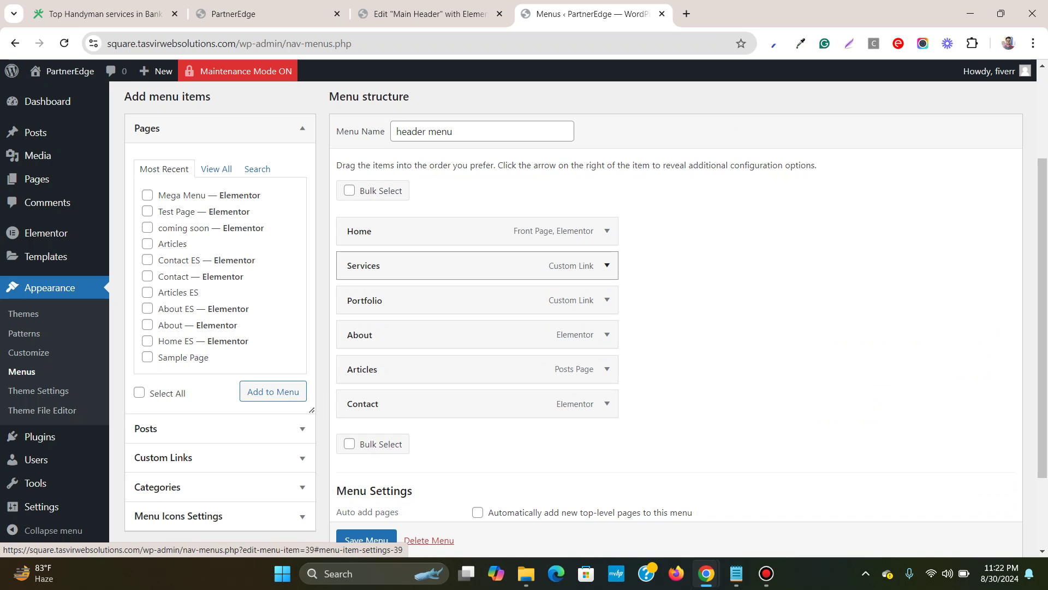
left_click(606, 266)
left_click(376, 381)
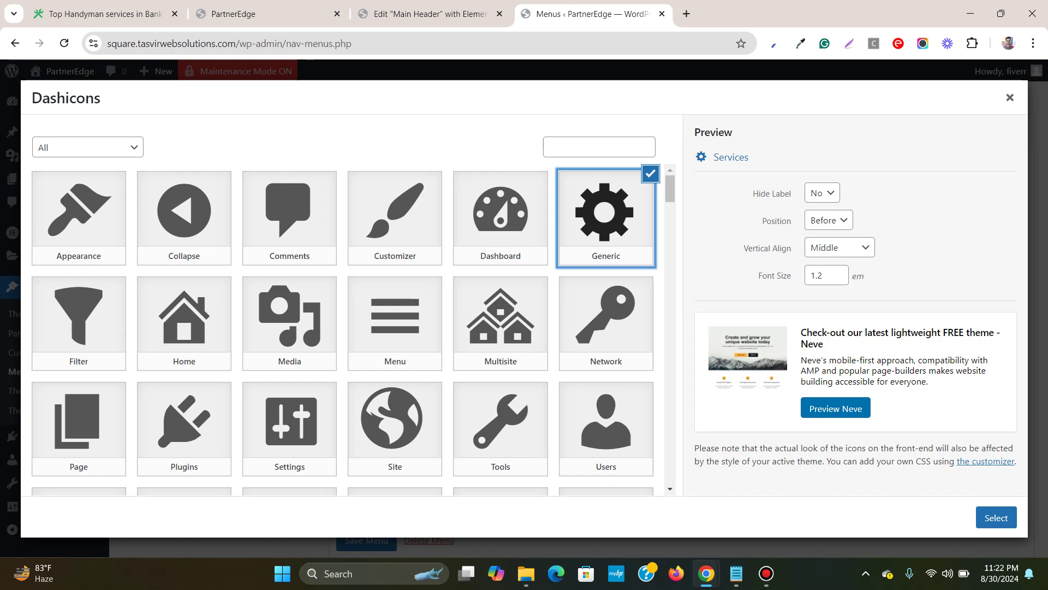
left_click(995, 517)
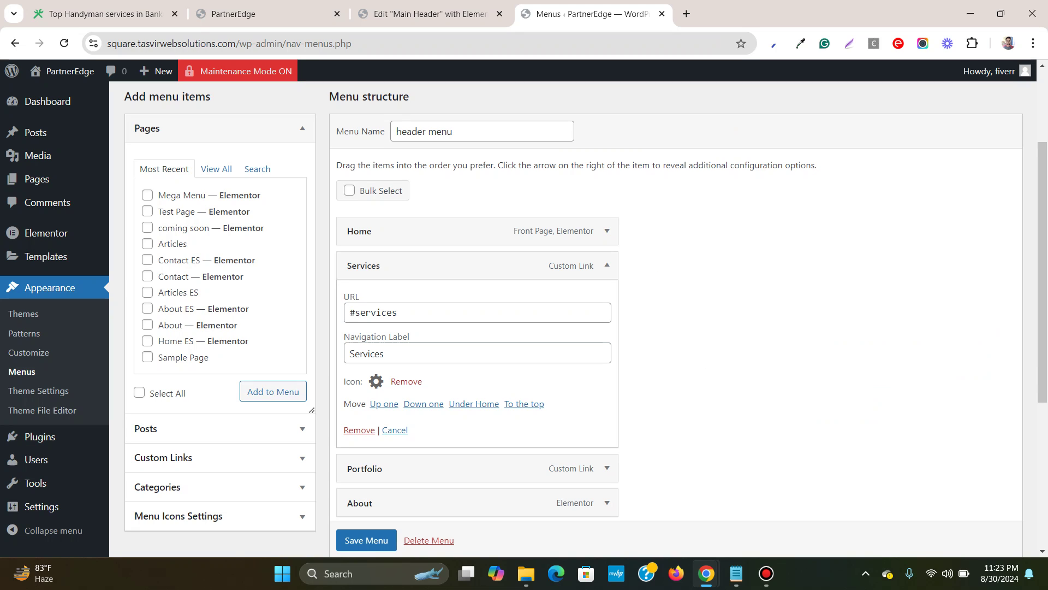
Step: Assign the Image icon from Dashicons to the Portfolio menu item
left_click(606, 265)
left_click(607, 300)
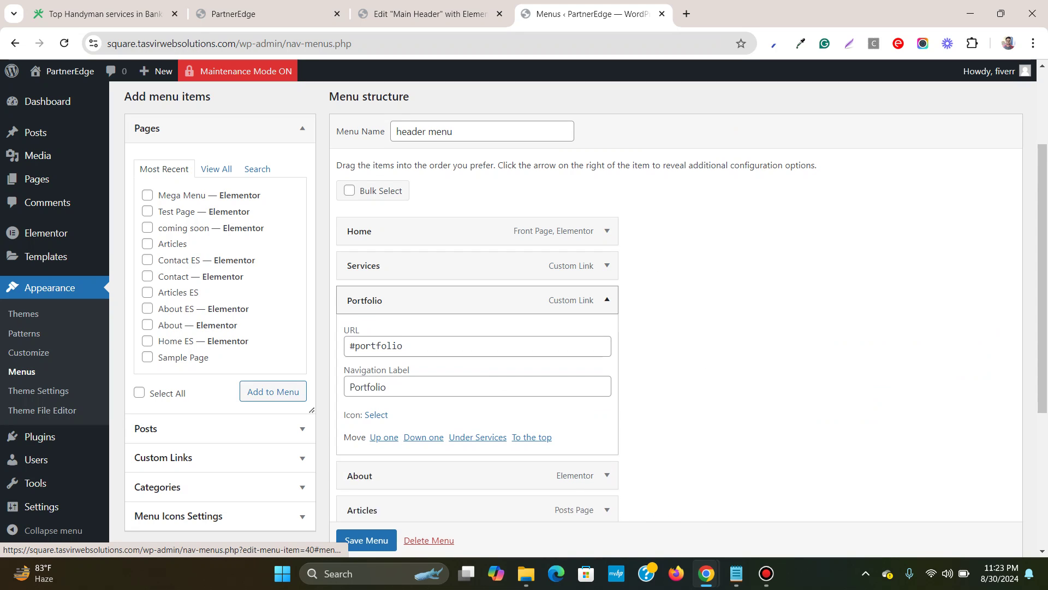
left_click(375, 415)
left_click(290, 255)
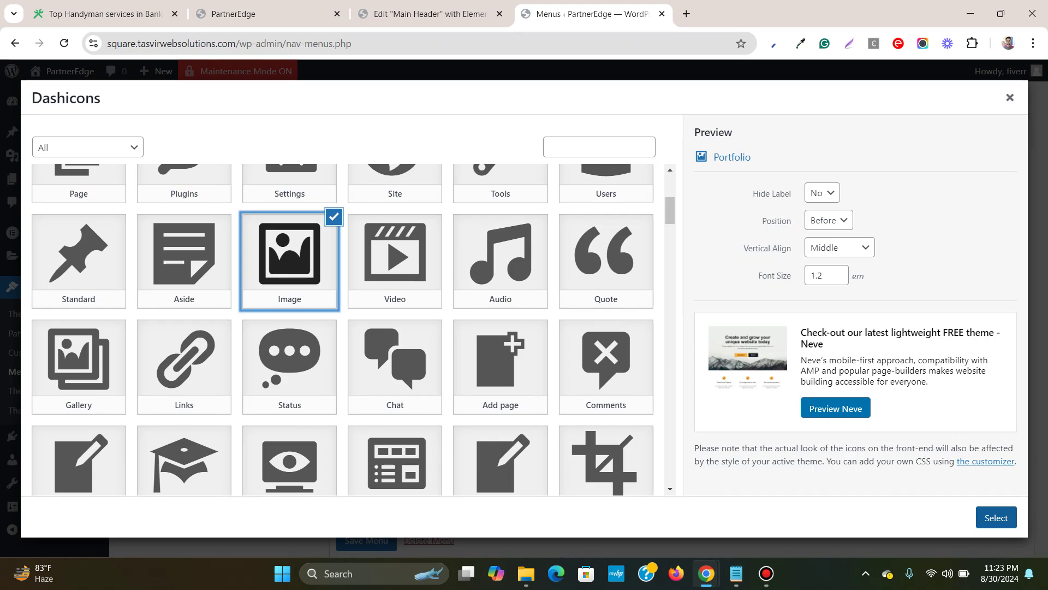
left_click(995, 517)
Step: Assign the Users icon from Dashicons to the About menu item
key("Tab")
key("Return")
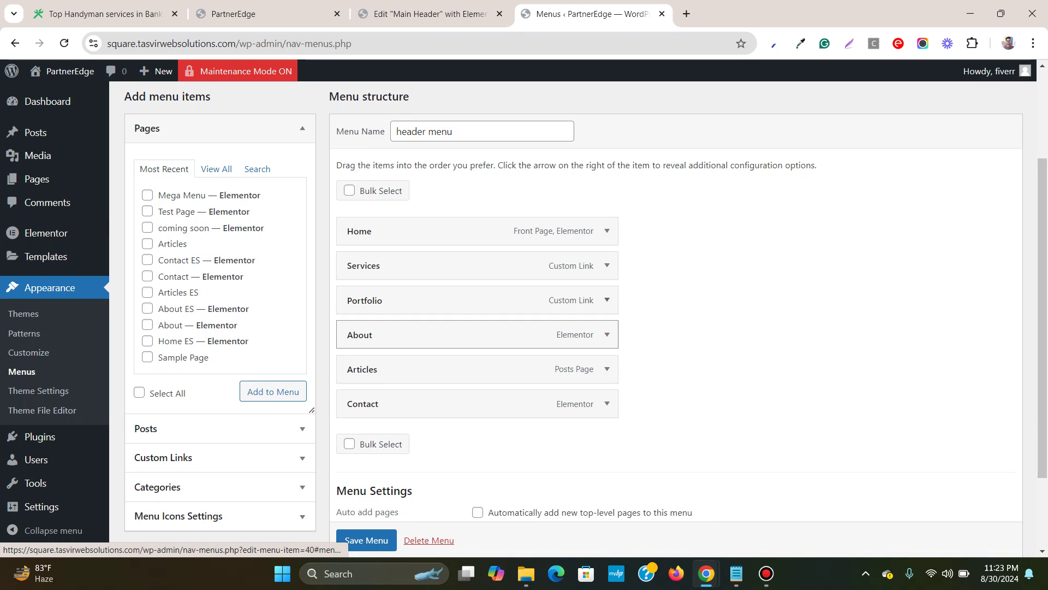
key("Tab")
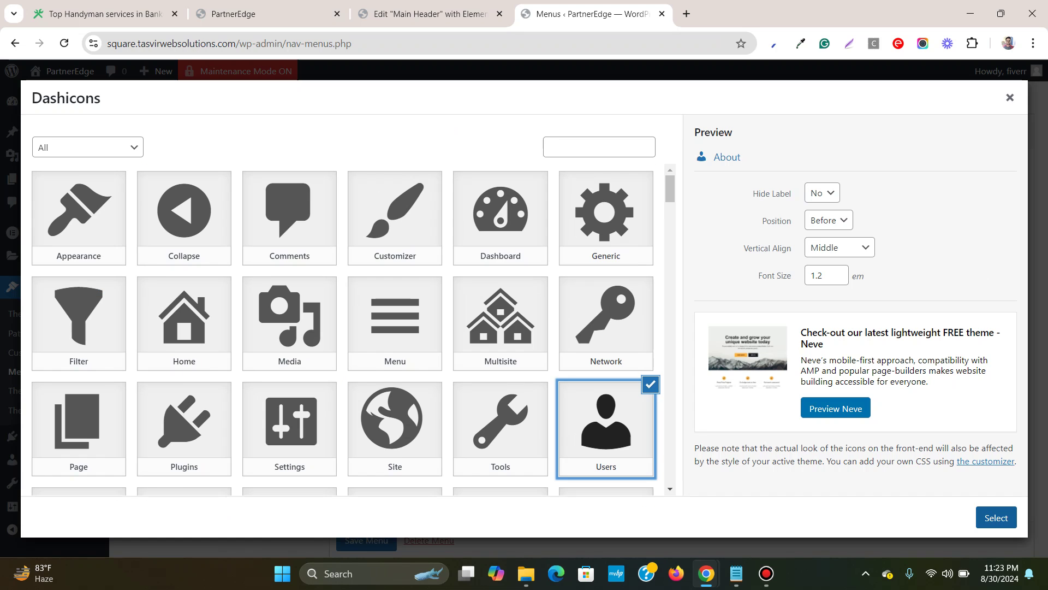
left_click(996, 517)
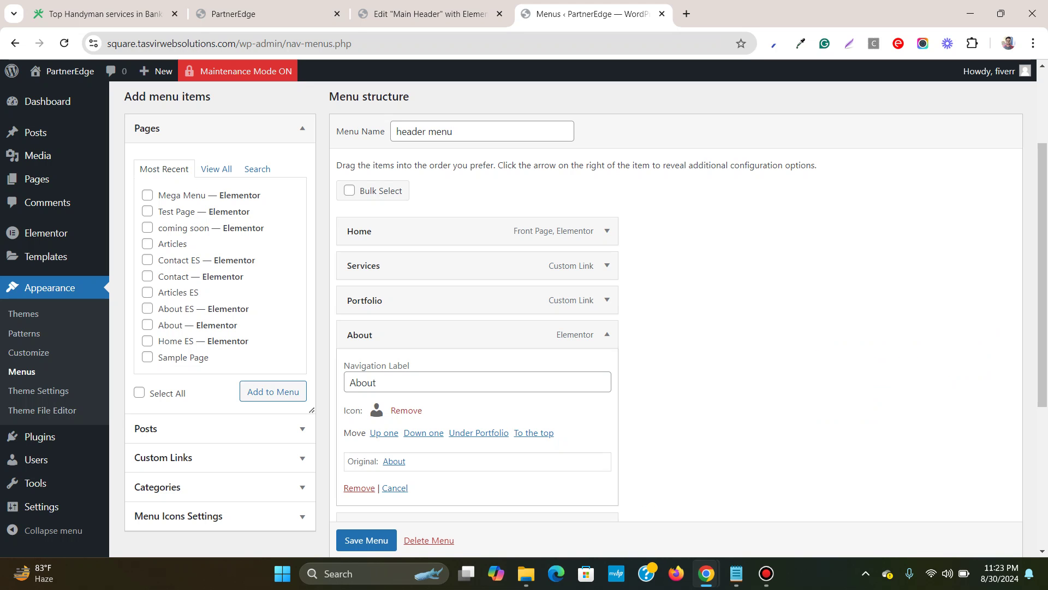
Step: Assign the Aside icon from Dashicons to the Articles menu item
key("Tab")
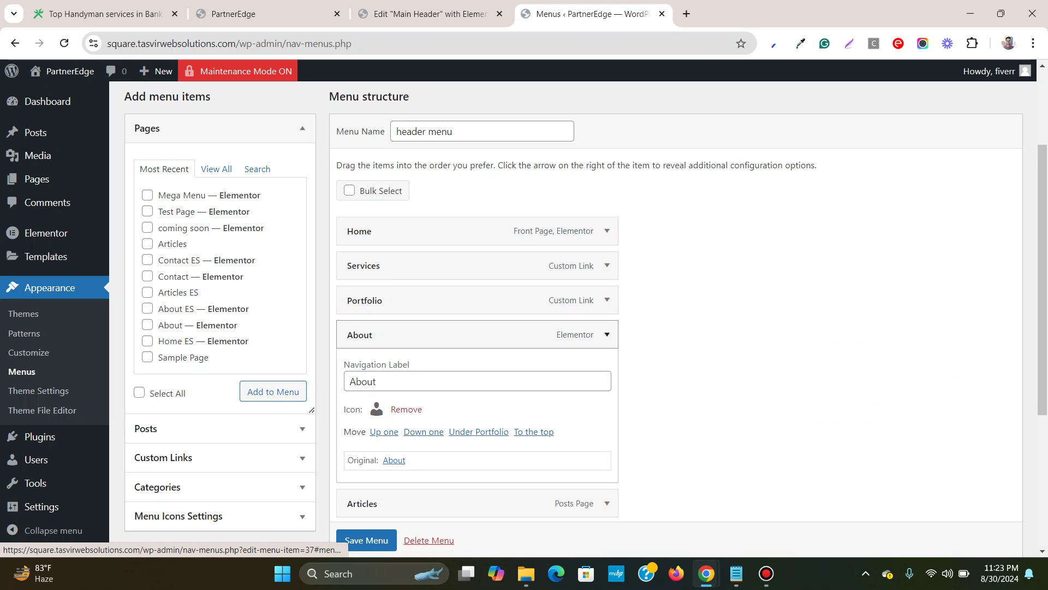
key("Return")
key("Tab")
key("Return")
left_click(376, 444)
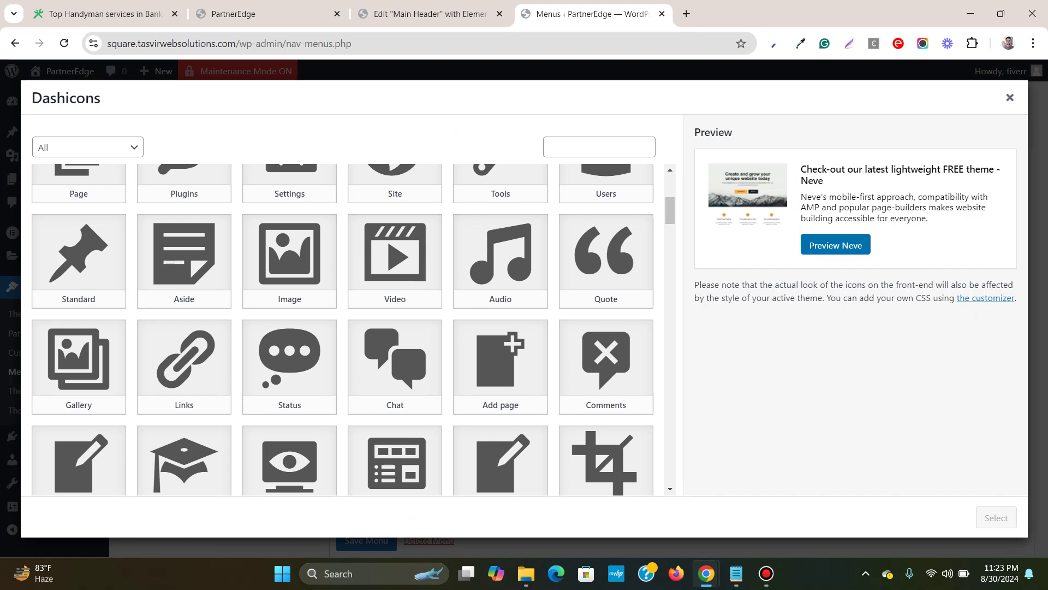
left_click(184, 254)
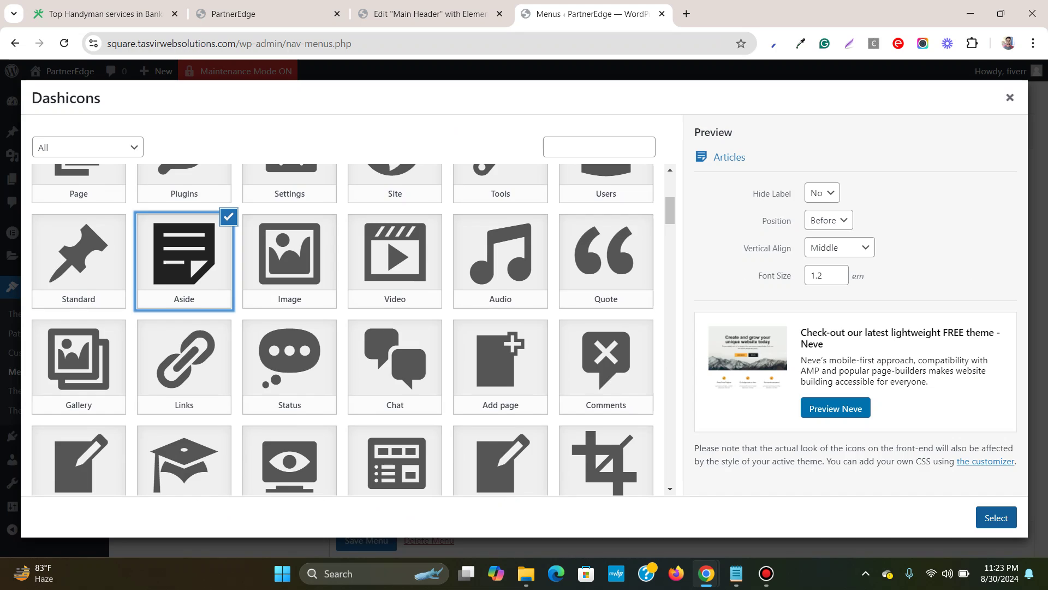
left_click(995, 517)
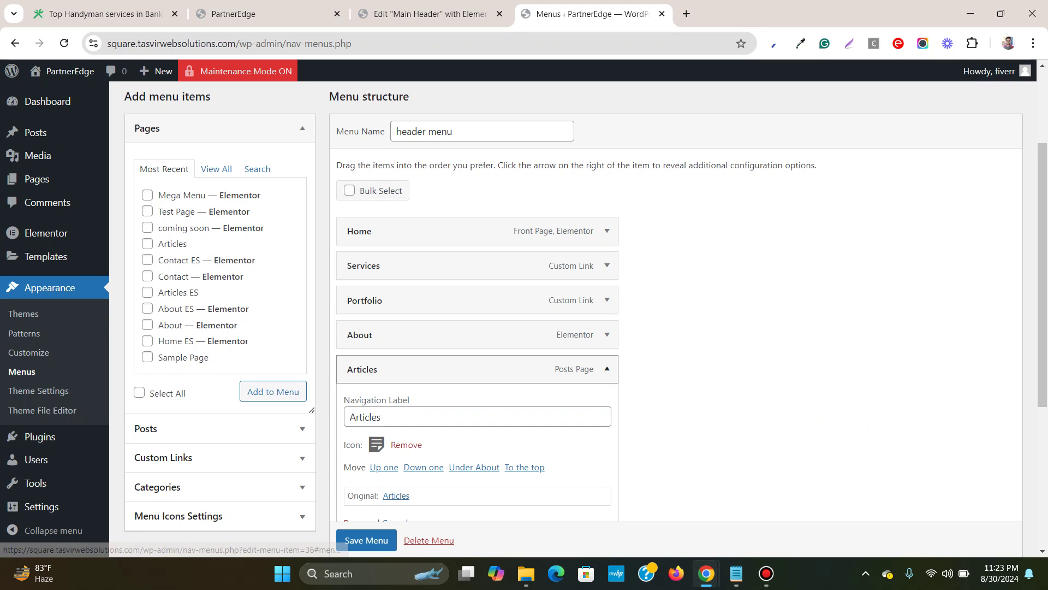
Step: Find the first Email icon in Dashicons by searching "mail" and assign it to the Contact menu item
left_click(606, 369)
scroll(606, 369, "down", 2)
key("Tab")
key("Return")
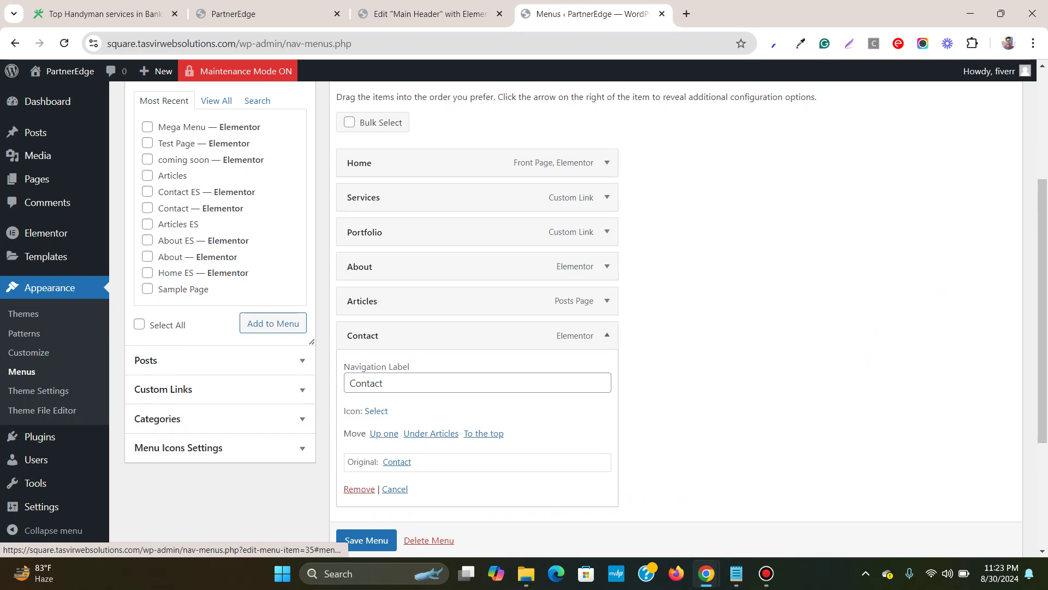
left_click(375, 411)
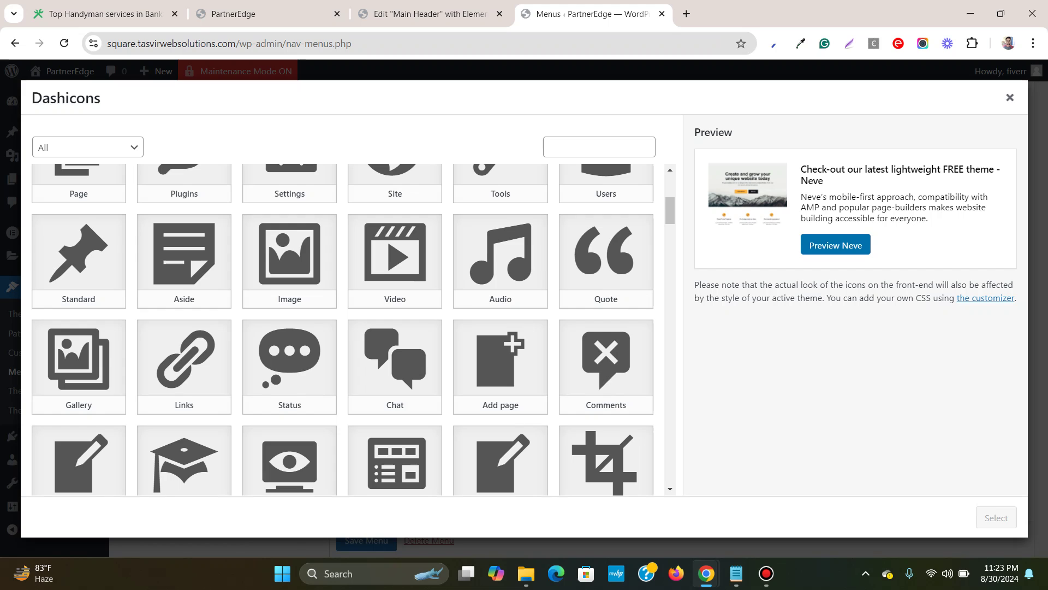
scroll(342, 329, "up", 5)
left_click(599, 147)
type("mail")
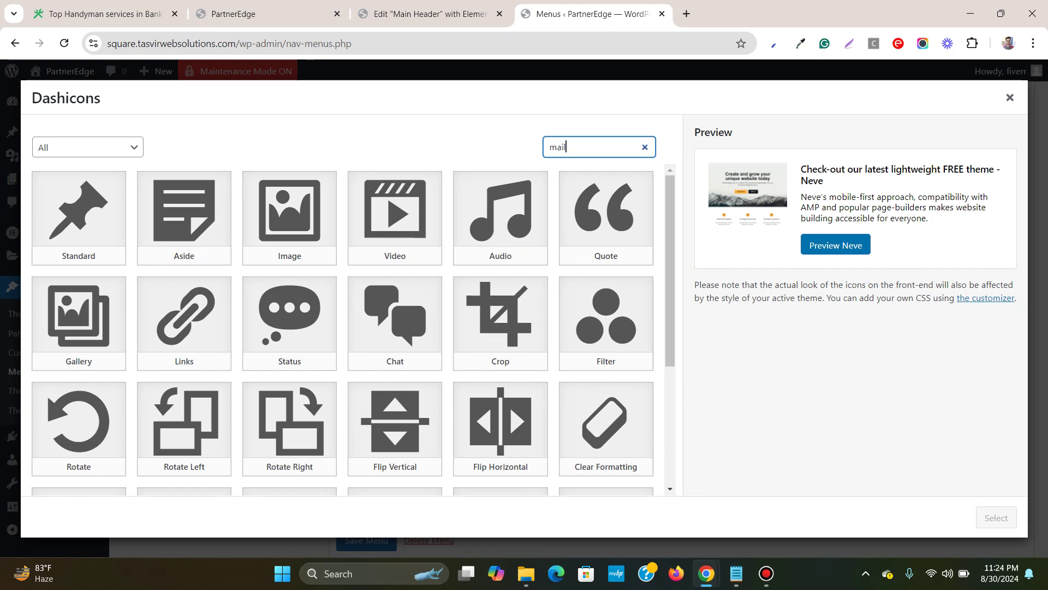
left_click(80, 218)
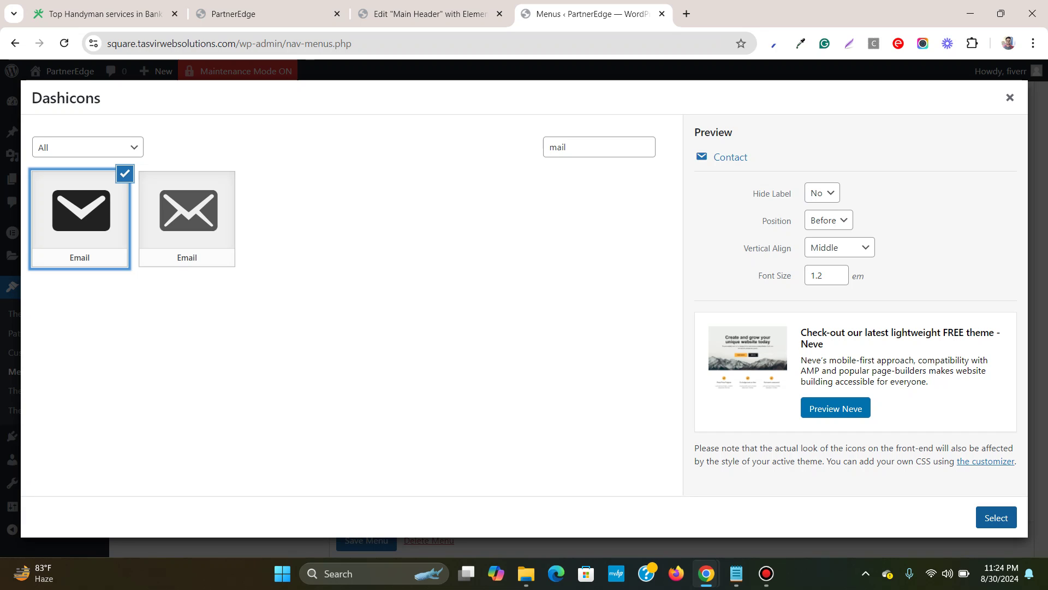
left_click(996, 518)
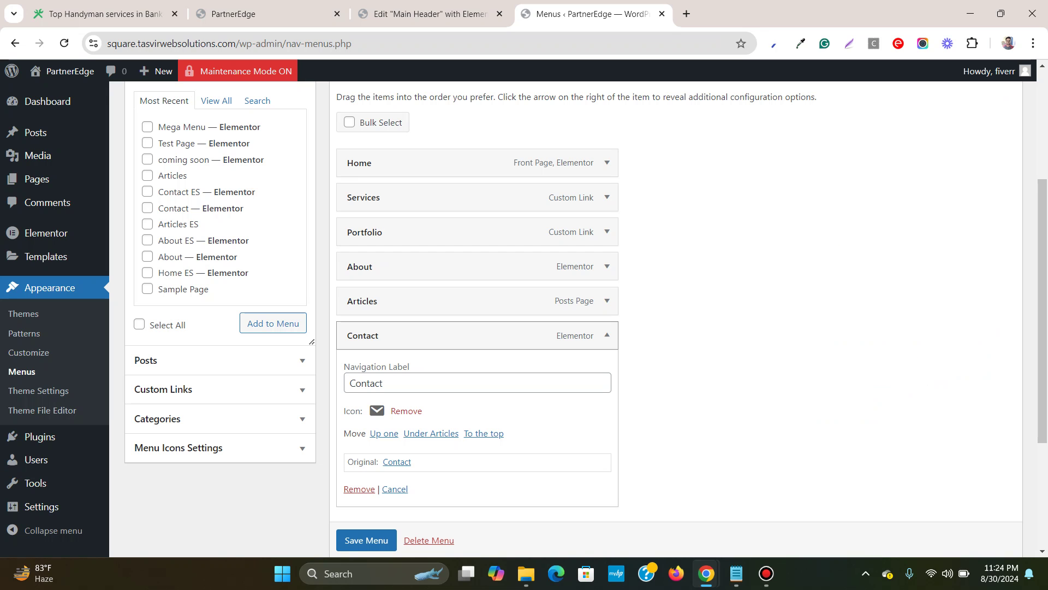
Step: Collapse the Contact item's settings and save the header menu
left_click(395, 489)
scroll(428, 519, "down", 1)
left_click(367, 499)
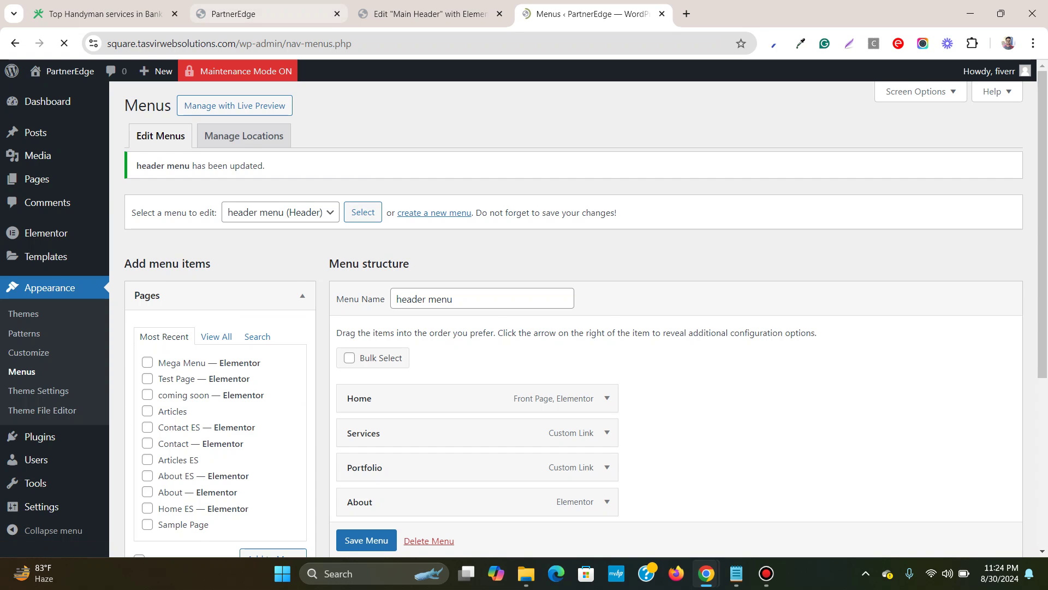
Step: Reload the PartnerEdge homepage and compare its header menu with the Main Header template in Elementor
left_click(267, 14)
key("F5")
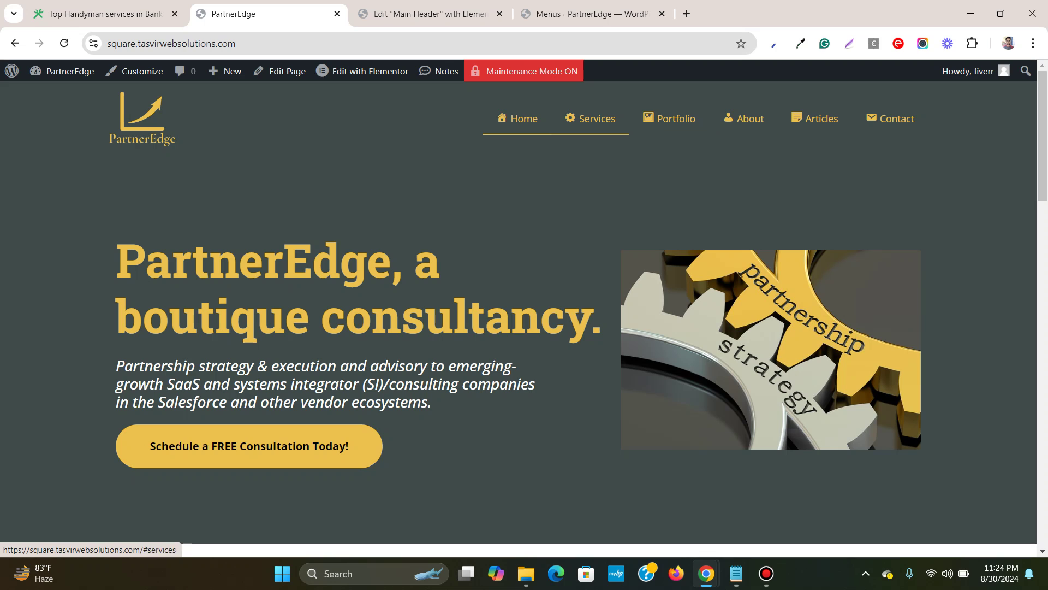
left_click(426, 14)
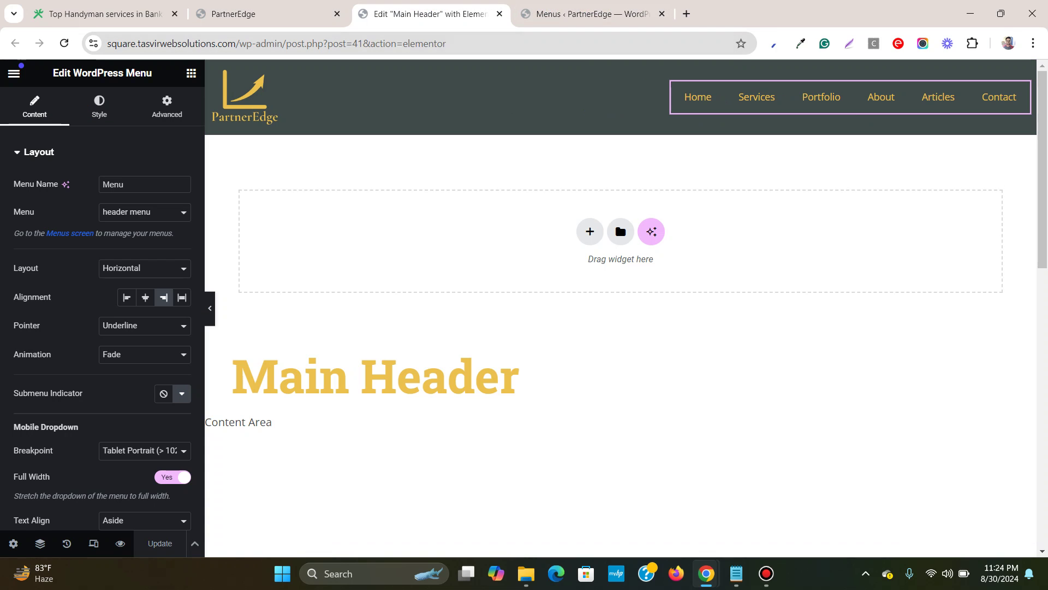
left_click(268, 14)
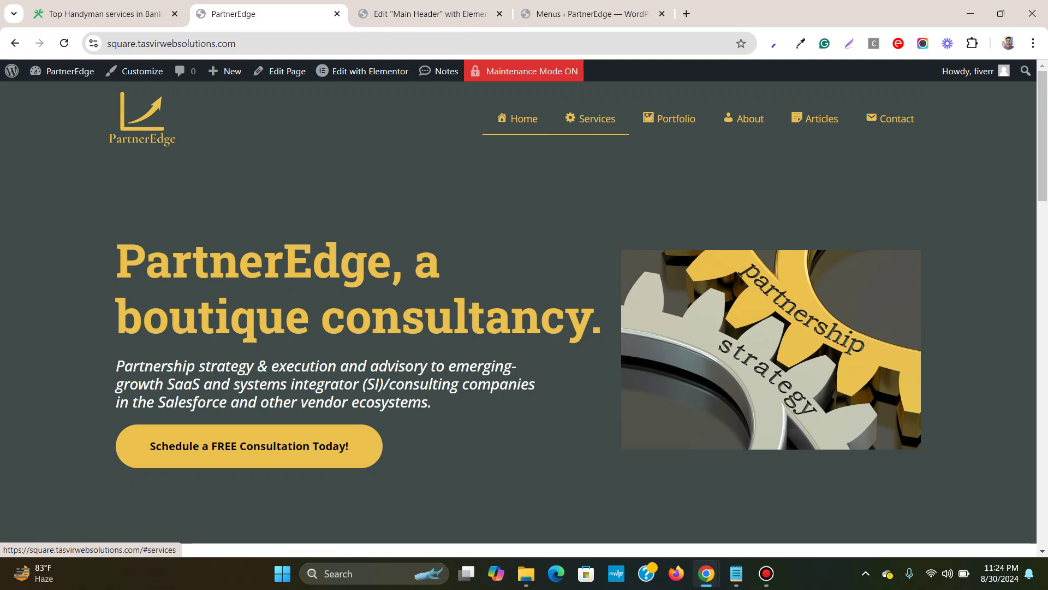
Step: Set the WordPress Menu widget's main menu font size to 18 px in the Main Header template and publish the update
left_click(430, 14)
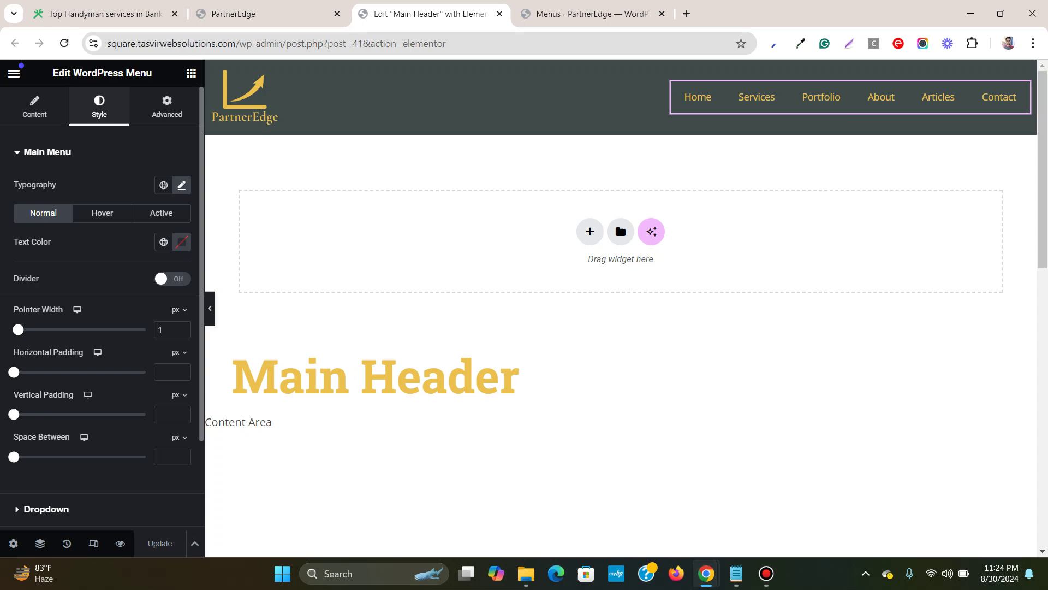
left_click(182, 185)
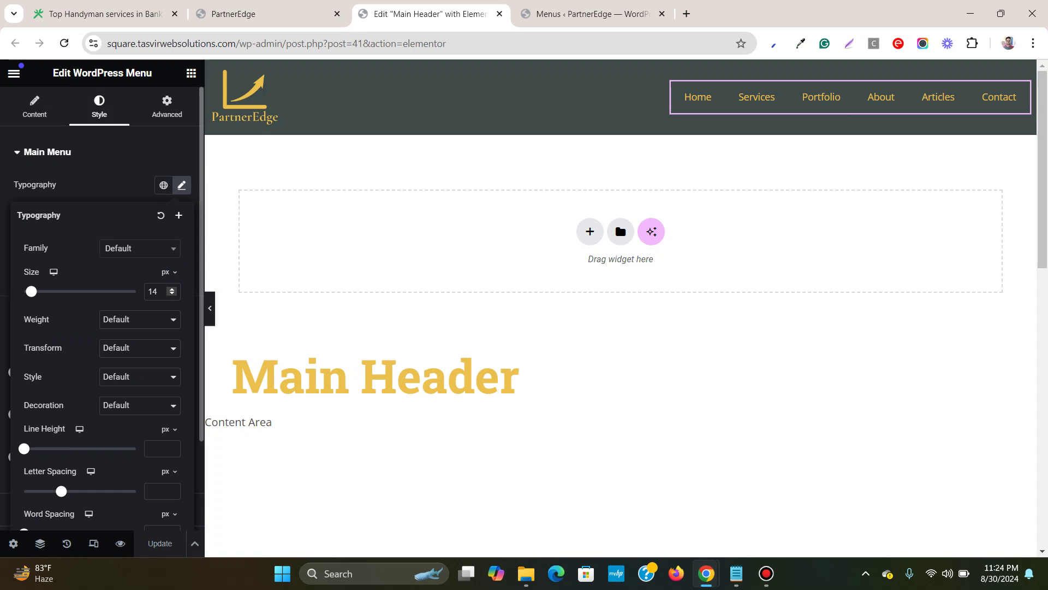
left_click(172, 288)
left_click(172, 289)
left_click(172, 288)
left_click(172, 288)
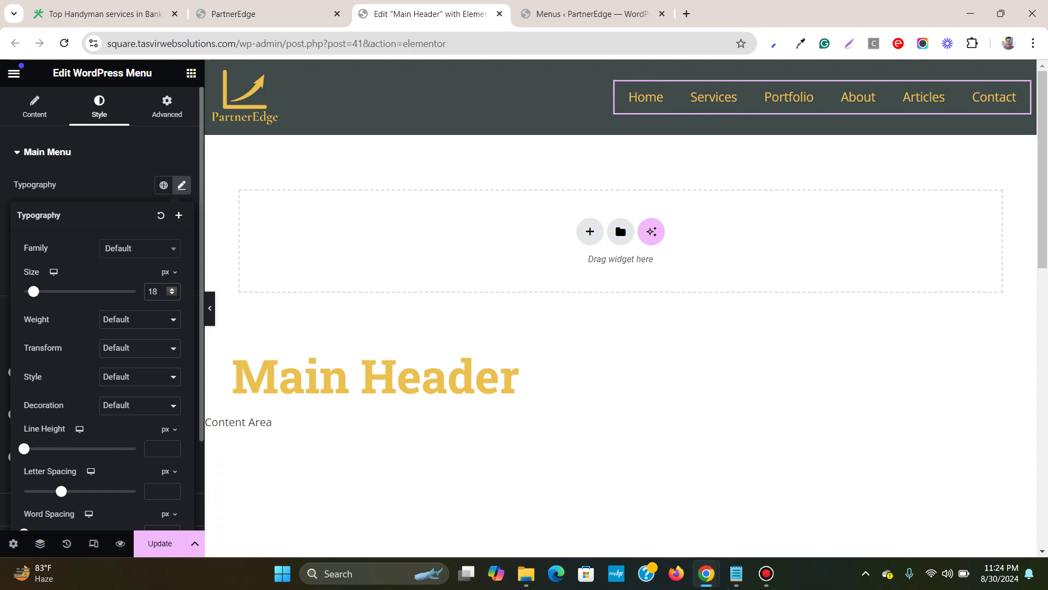
left_click(159, 544)
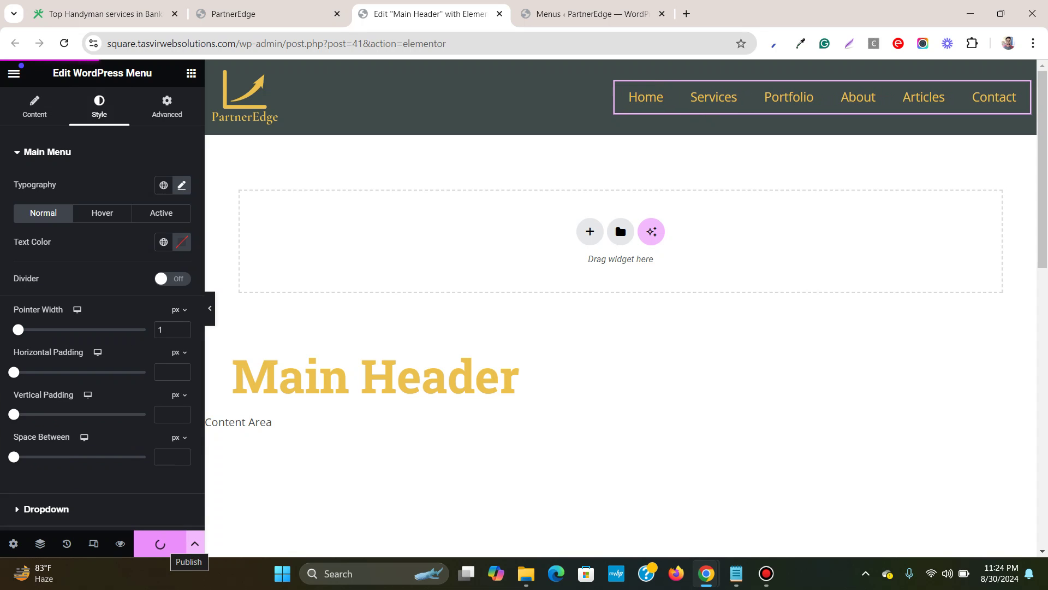
Step: Reload the PartnerEdge homepage and check the header menu's icons and text size while looking through the page
left_click(267, 13)
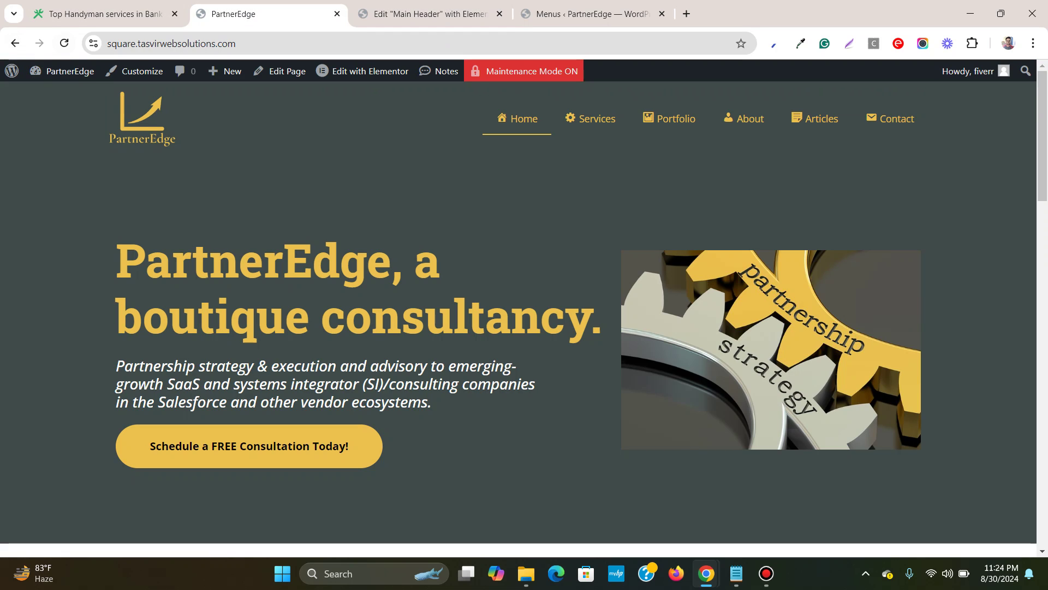
left_click(64, 43)
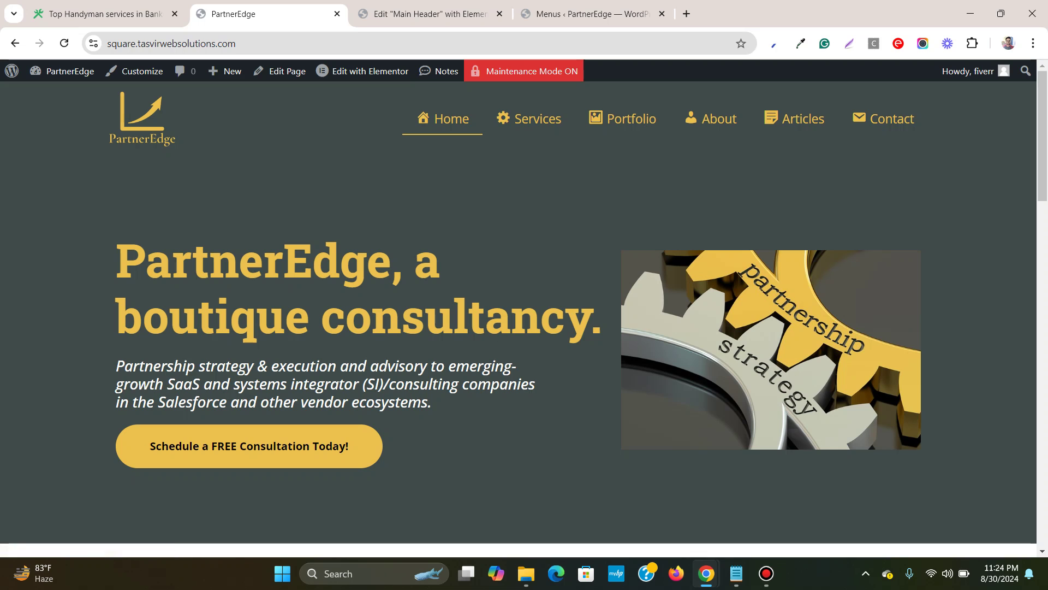
scroll(524, 314, "down", 1)
scroll(524, 314, "down", 8)
scroll(524, 314, "up", 9)
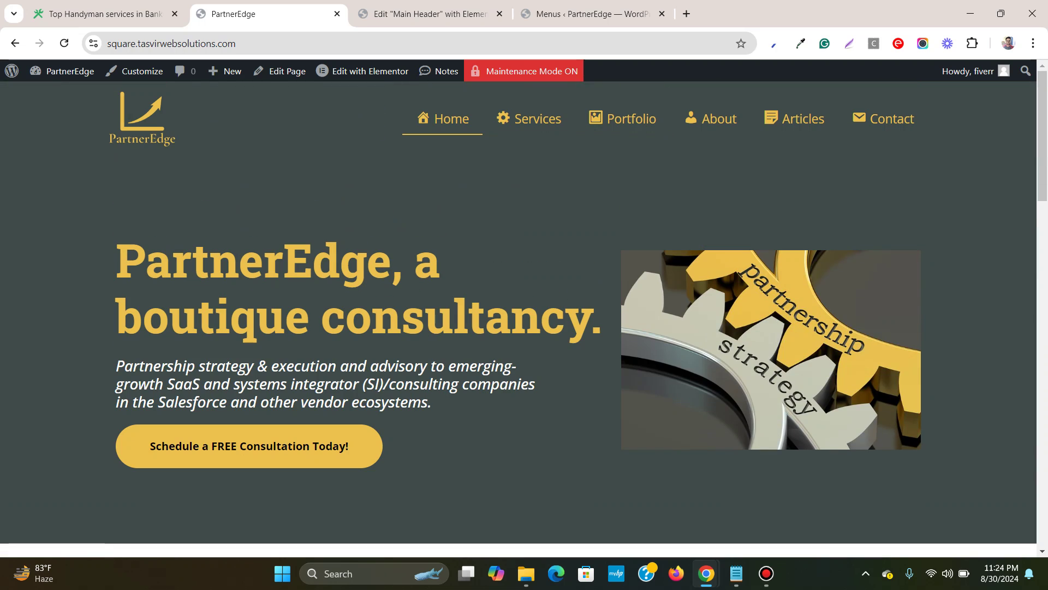
Step: Return to the Main Header template in Elementor and open the settings of the container holding the logo and menu
left_click(430, 14)
left_click(267, 14)
key("ctrl+Tab")
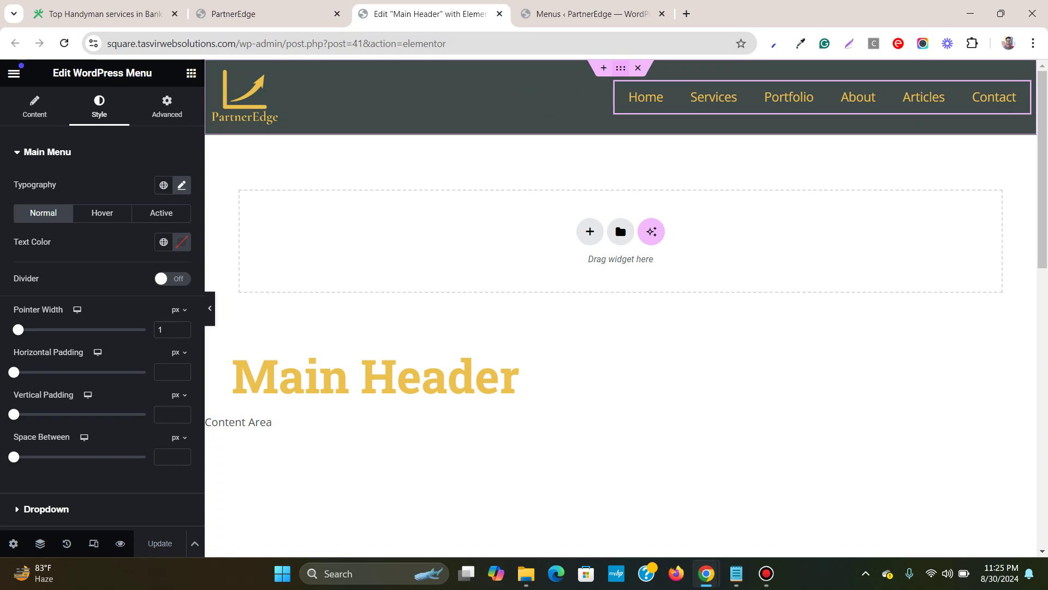
left_click(621, 67)
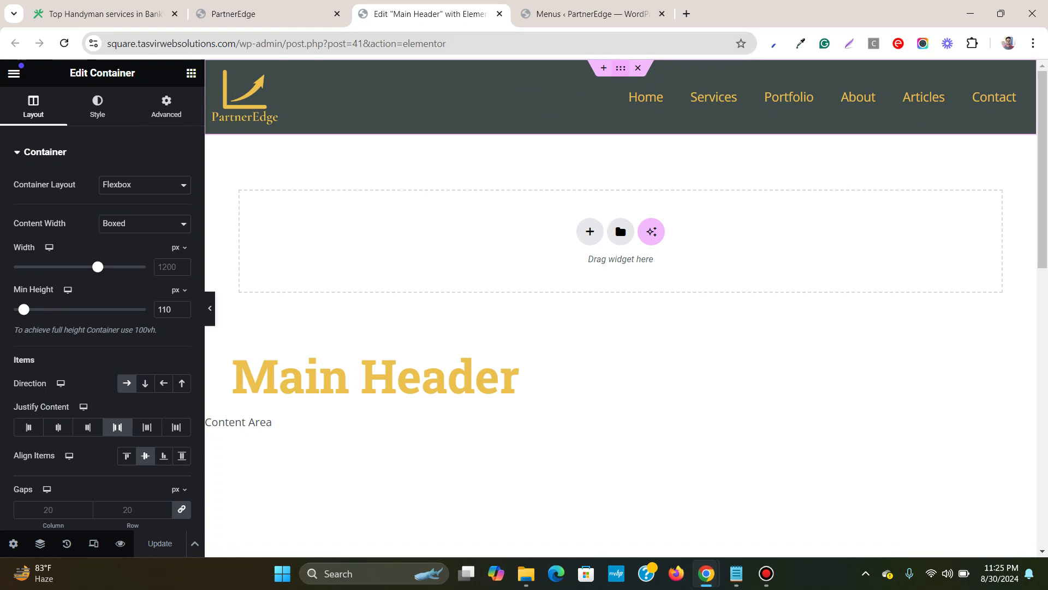